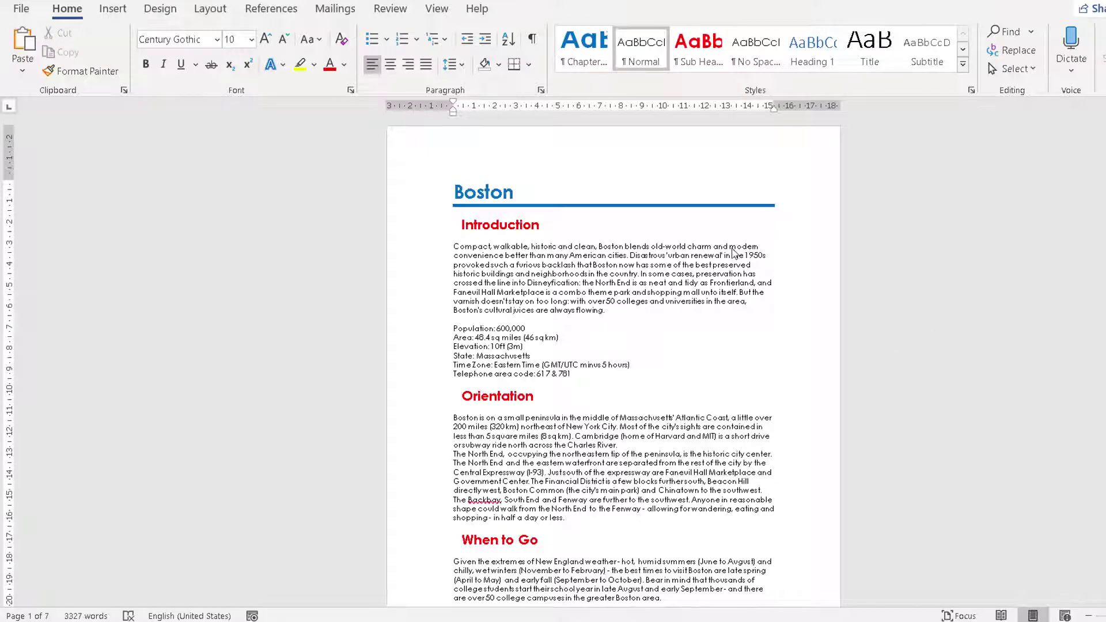
# - Go to the Events section at the end of the first page and display the Styles pane
pyautogui.scroll(-3, 685, 242)
pyautogui.scroll(-6, 686, 242)
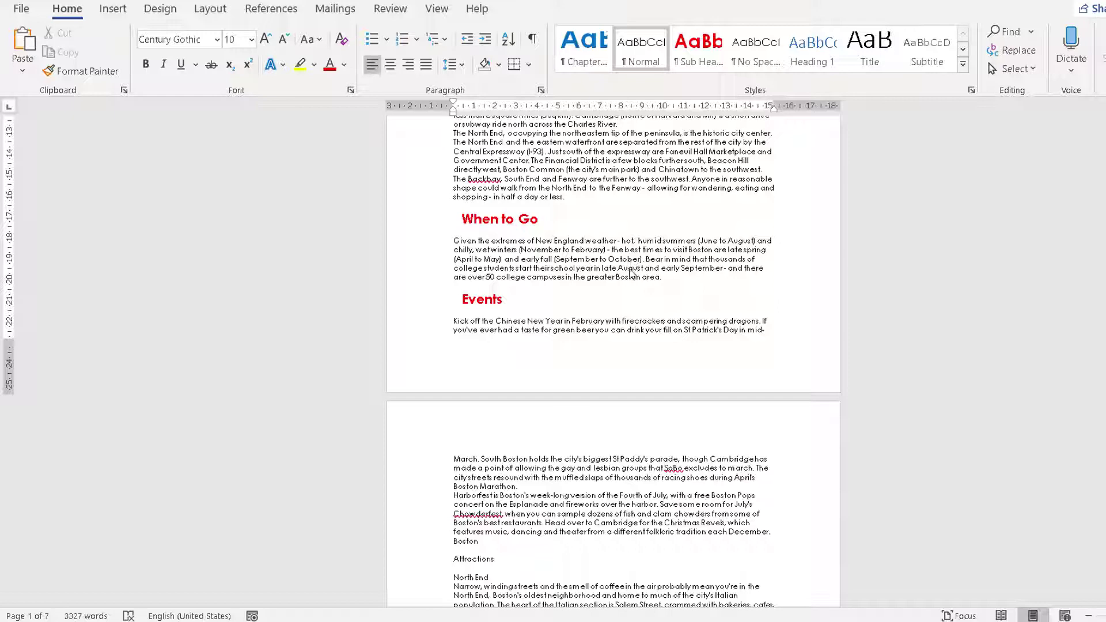
pyautogui.scroll(-2, 655, 250)
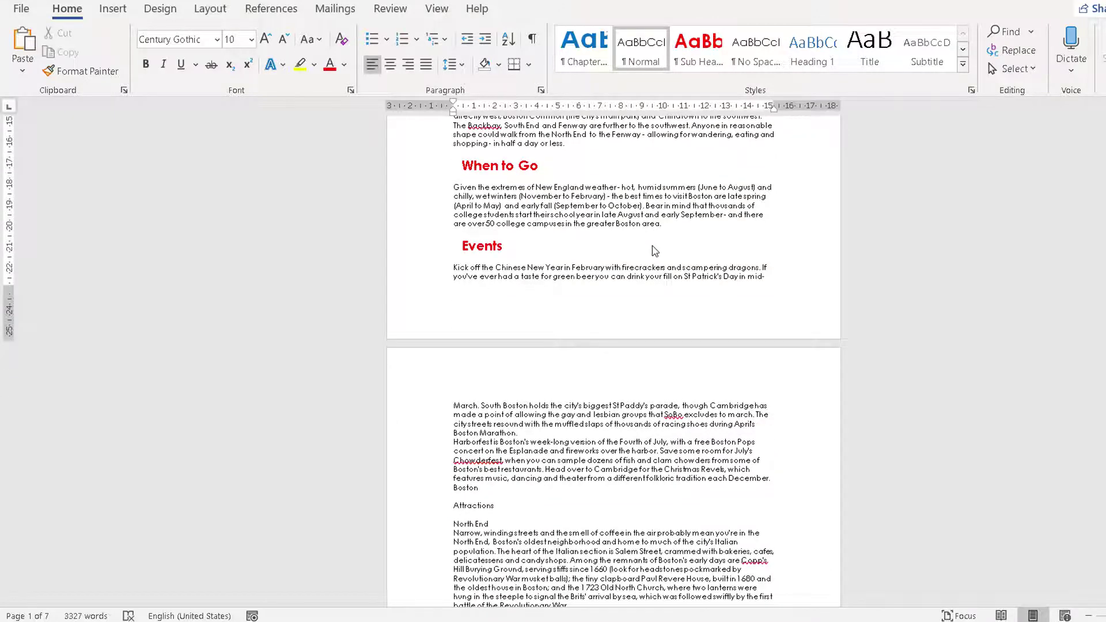
pyautogui.scroll(2, 655, 250)
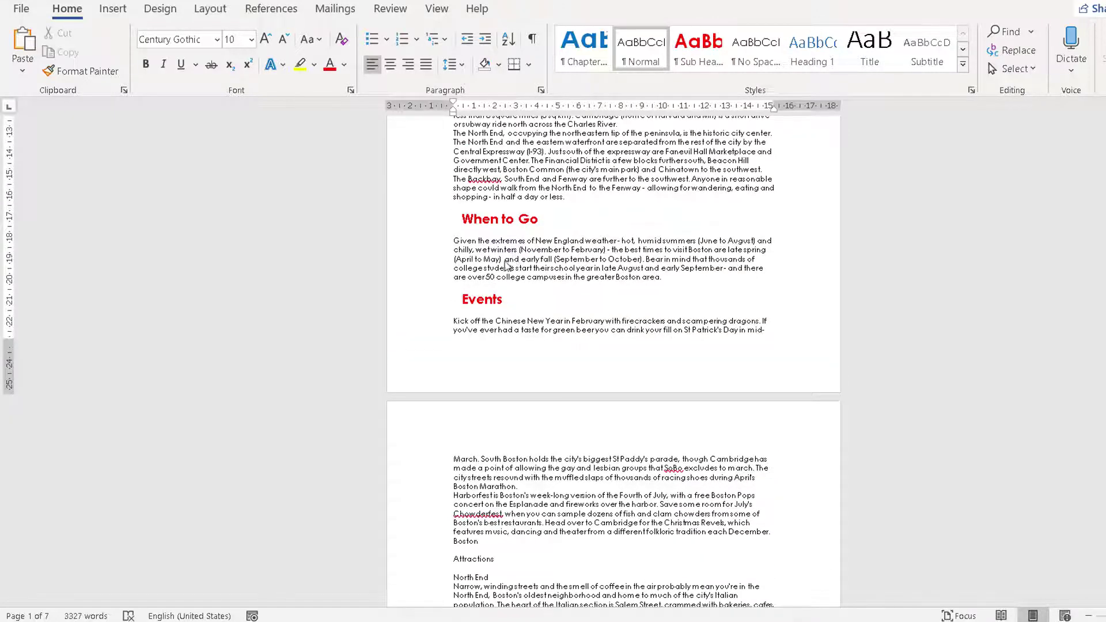
pyautogui.scroll(3, 499, 274)
pyautogui.scroll(2, 499, 275)
pyautogui.scroll(-2, 519, 282)
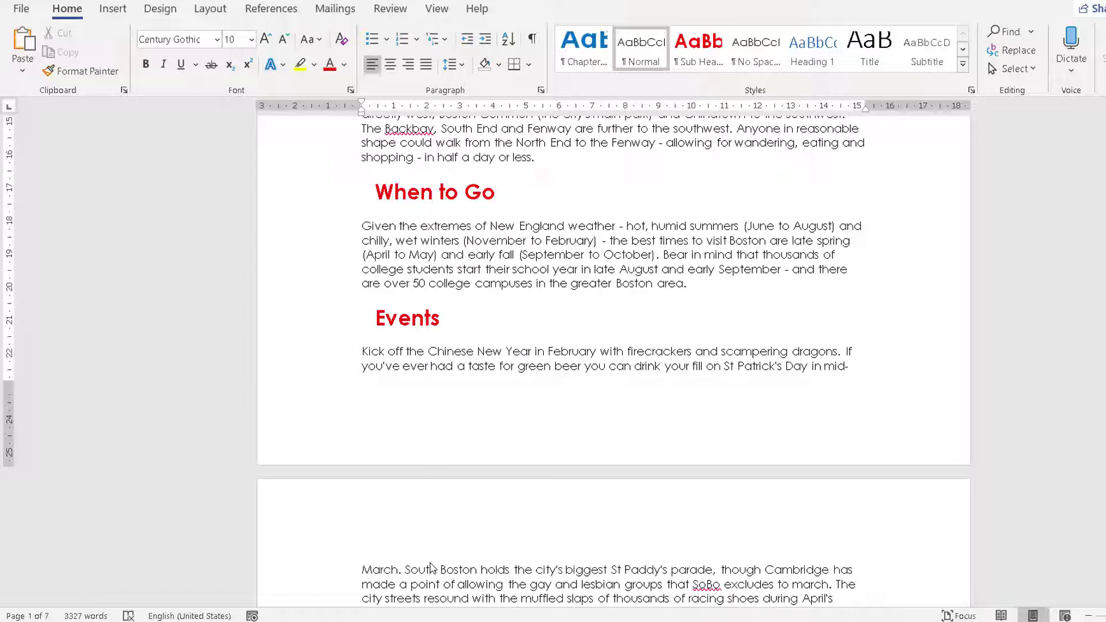
pyautogui.hotkey('ctrl', 'alt', 'shift', 's')
pyautogui.click(384, 304)
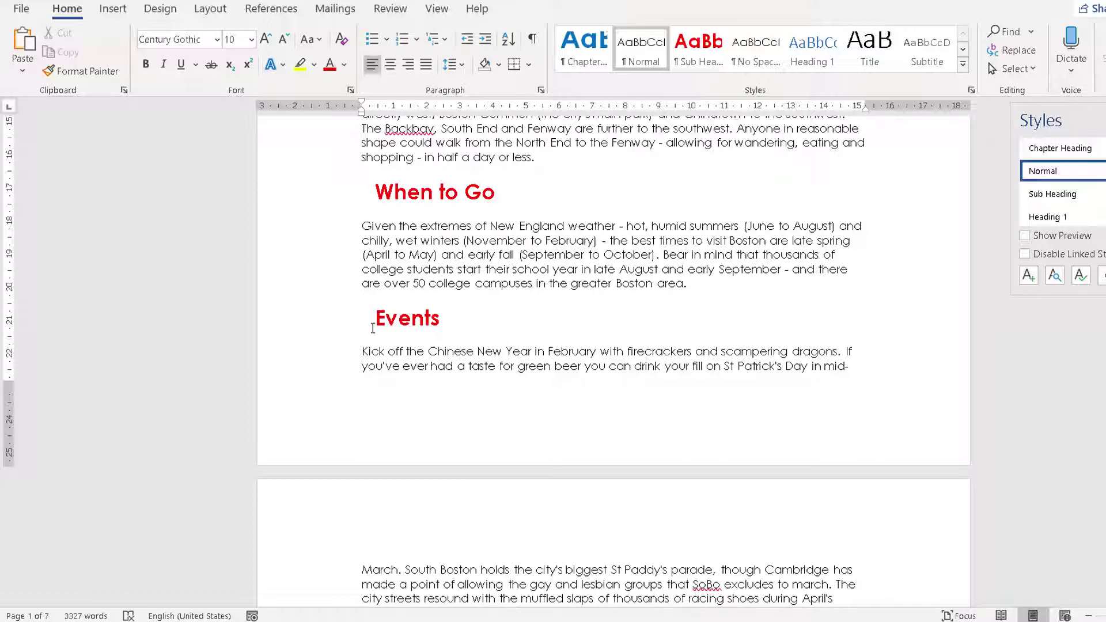
# - Insert a page break directly before the Events heading
pyautogui.click(358, 318)
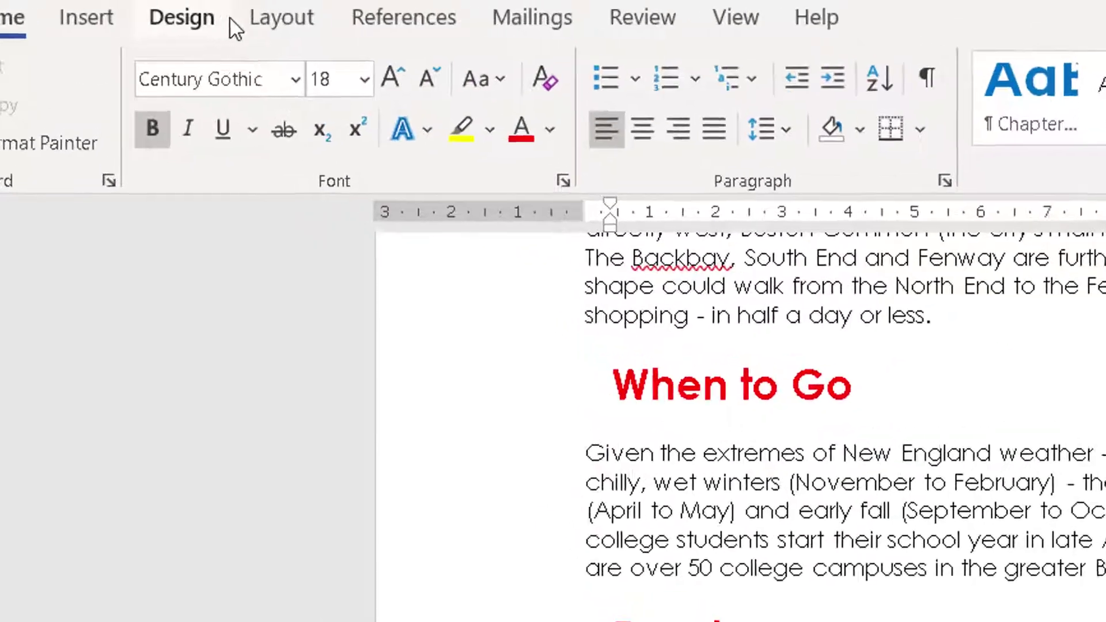
pyautogui.click(251, 19)
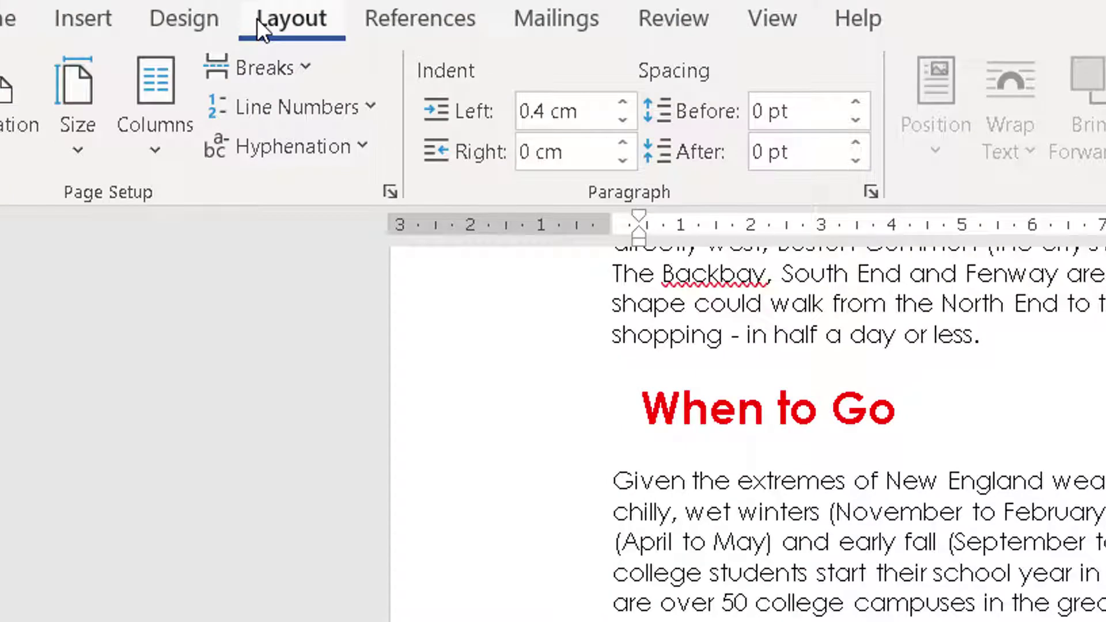
pyautogui.click(266, 71)
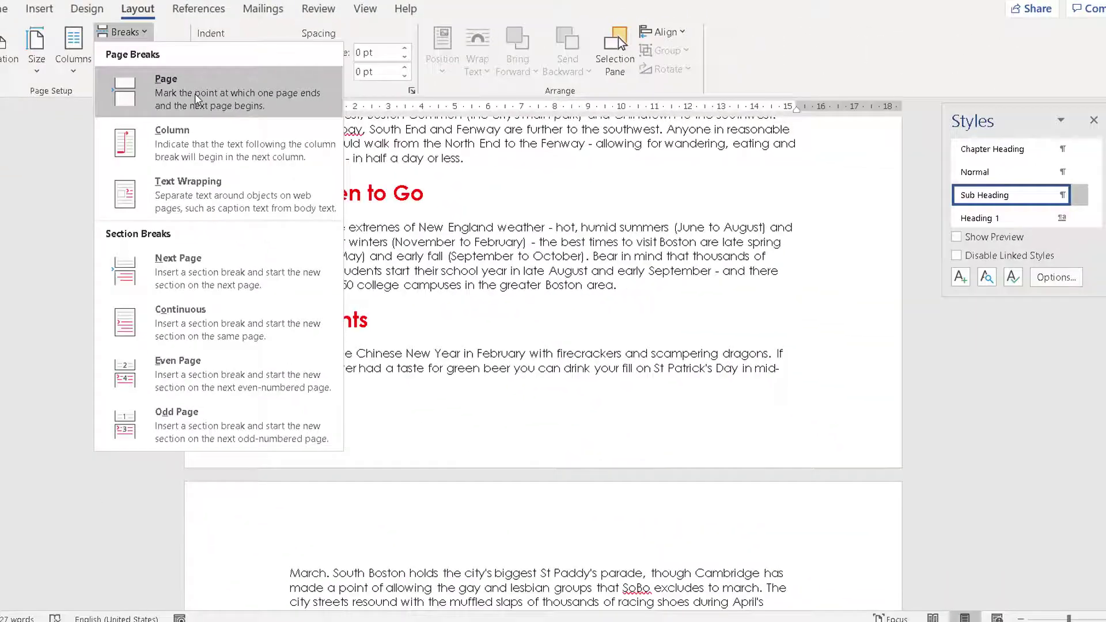
pyautogui.click(419, 209)
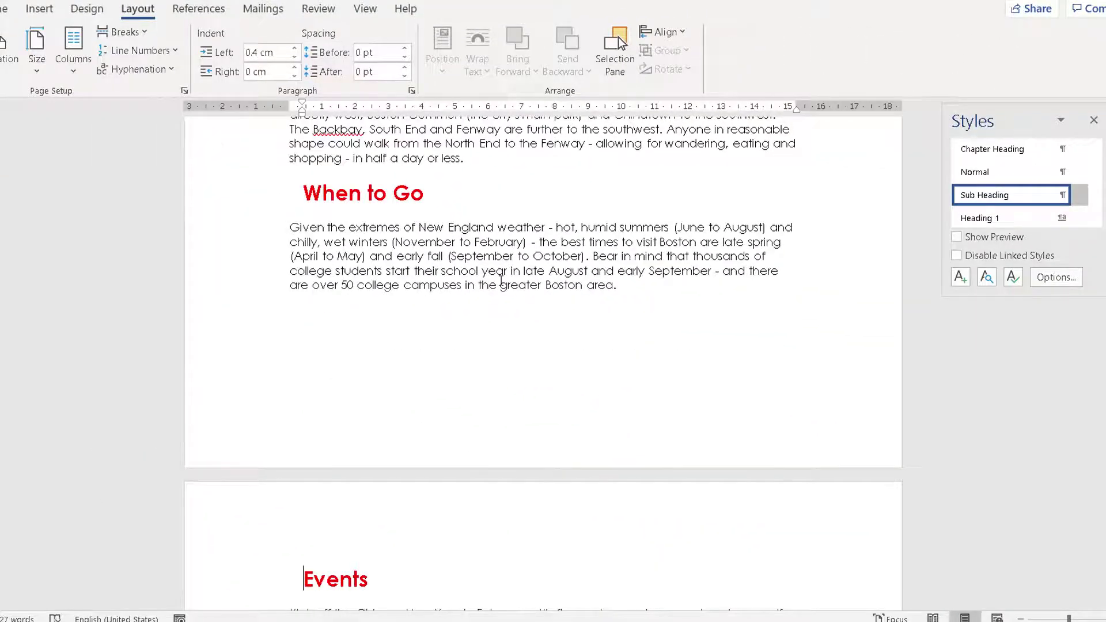
pyautogui.scroll(-3, 511, 285)
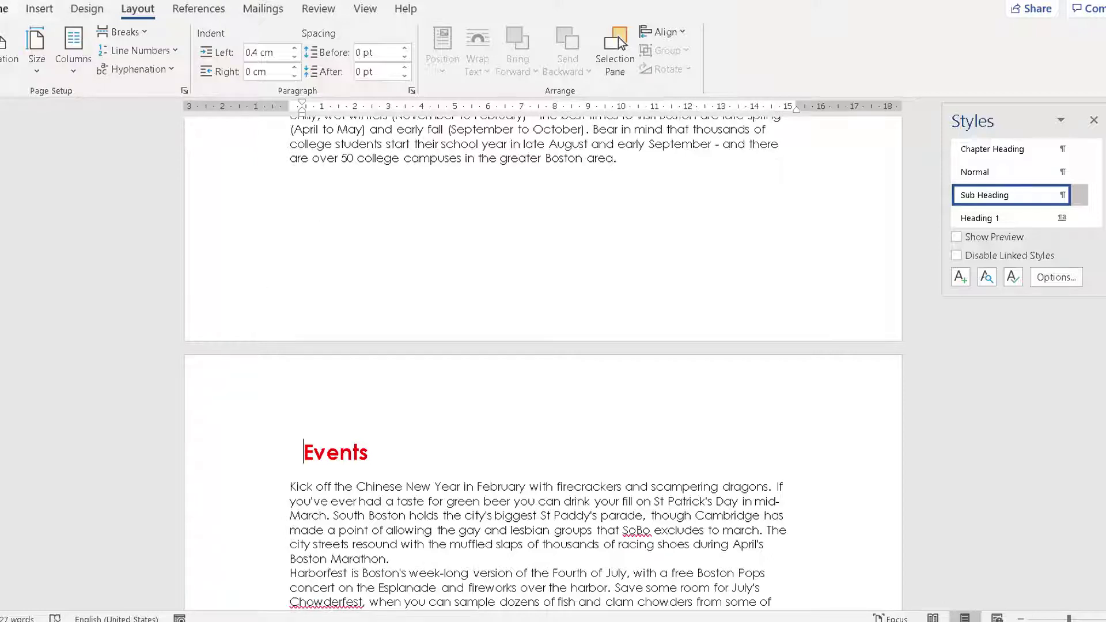
# - Toggle the formatting marks on and off to inspect the page break above the Events heading, leaving them hidden
pyautogui.click(7, 9)
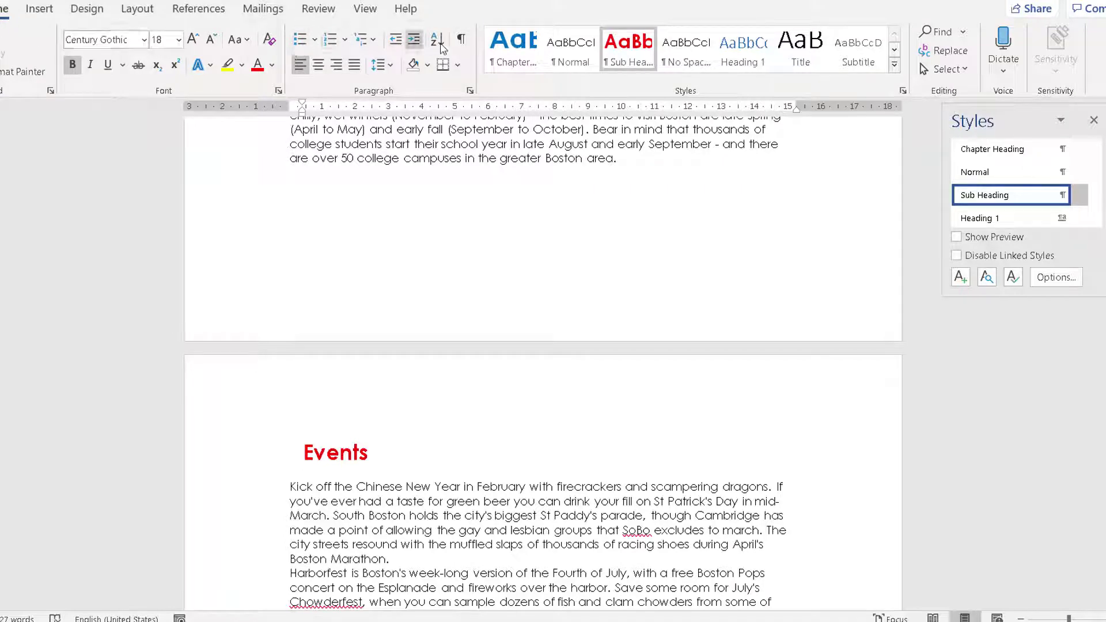
pyautogui.click(461, 40)
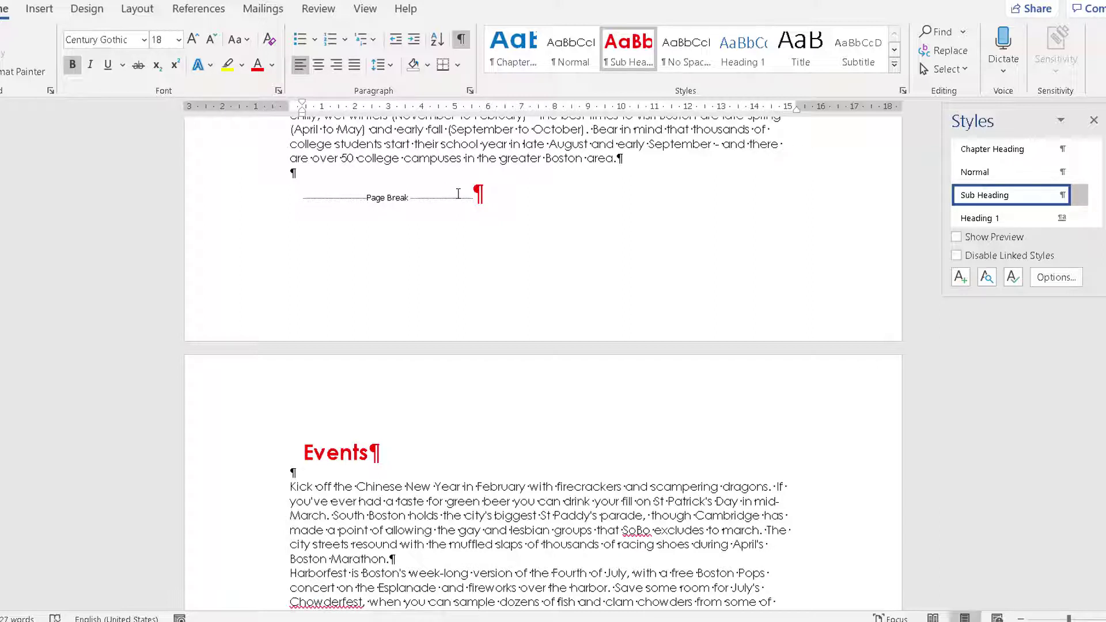
pyautogui.click(462, 40)
pyautogui.click(462, 39)
pyautogui.click(462, 40)
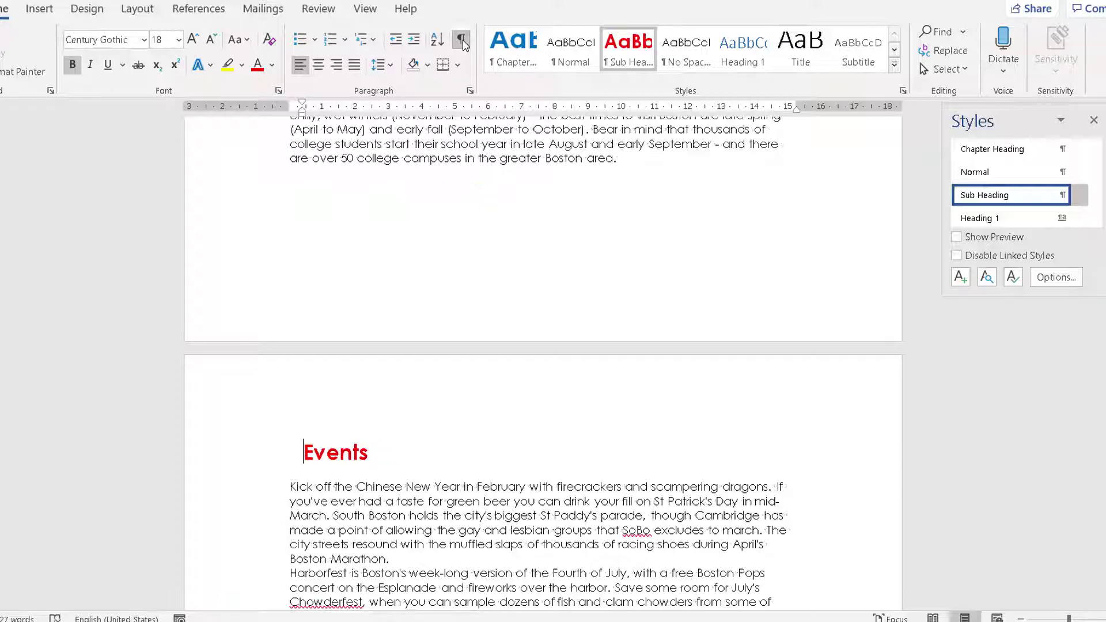
pyautogui.click(462, 41)
pyautogui.click(463, 40)
pyautogui.click(463, 45)
# - Insert a page break directly before the Beacon Hill title in the Attractions section
pyautogui.scroll(-5, 464, 311)
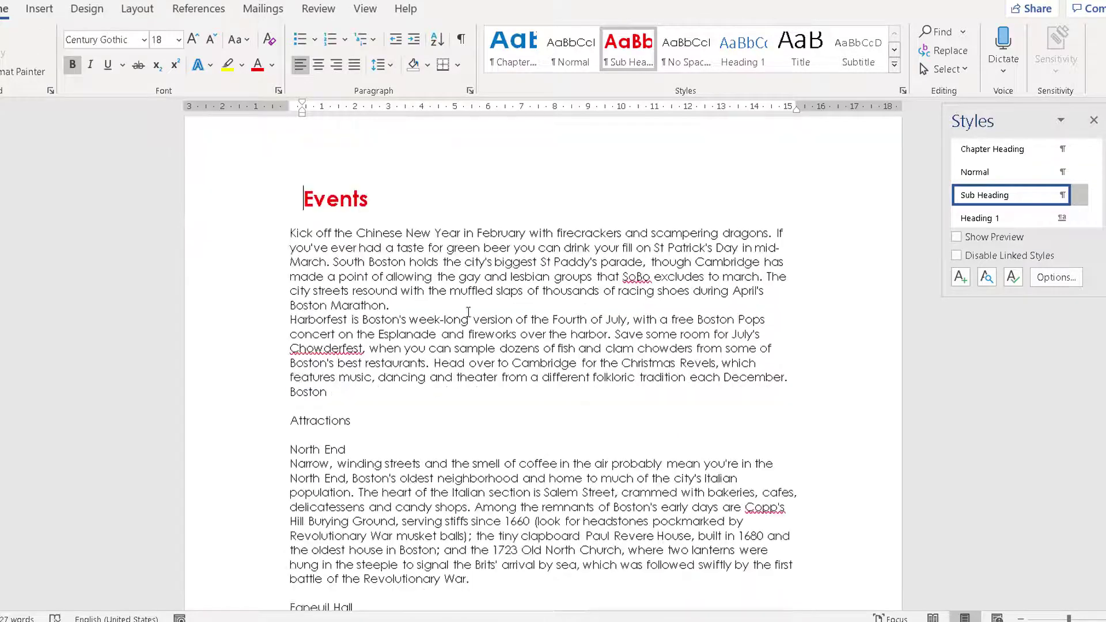
pyautogui.scroll(-6, 468, 312)
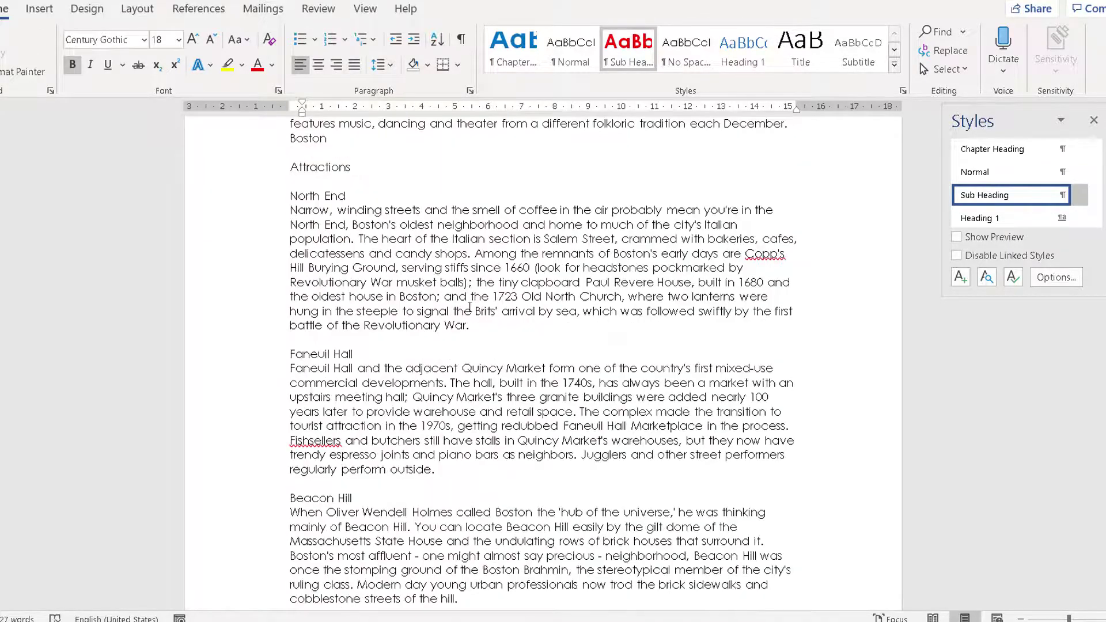
pyautogui.scroll(-5, 470, 307)
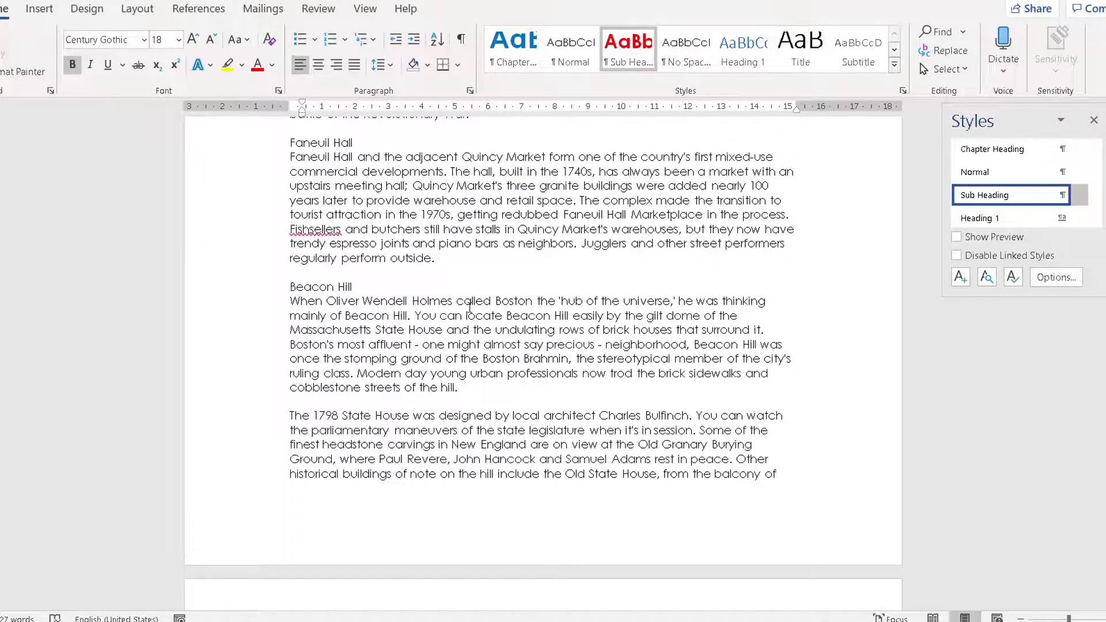
pyautogui.scroll(-2, 469, 307)
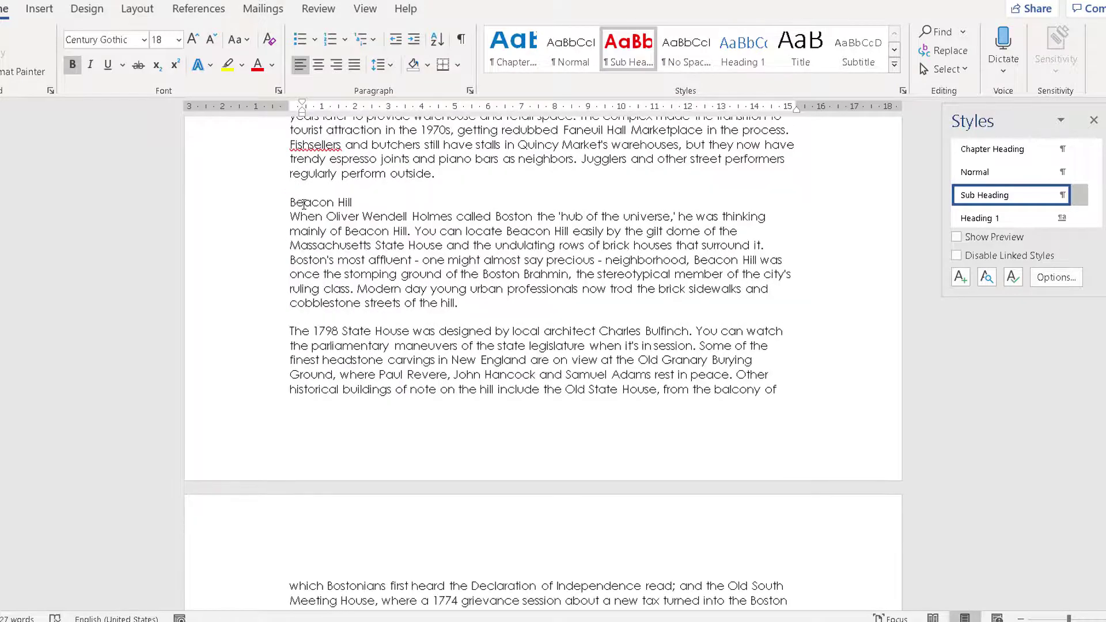
pyautogui.click(292, 203)
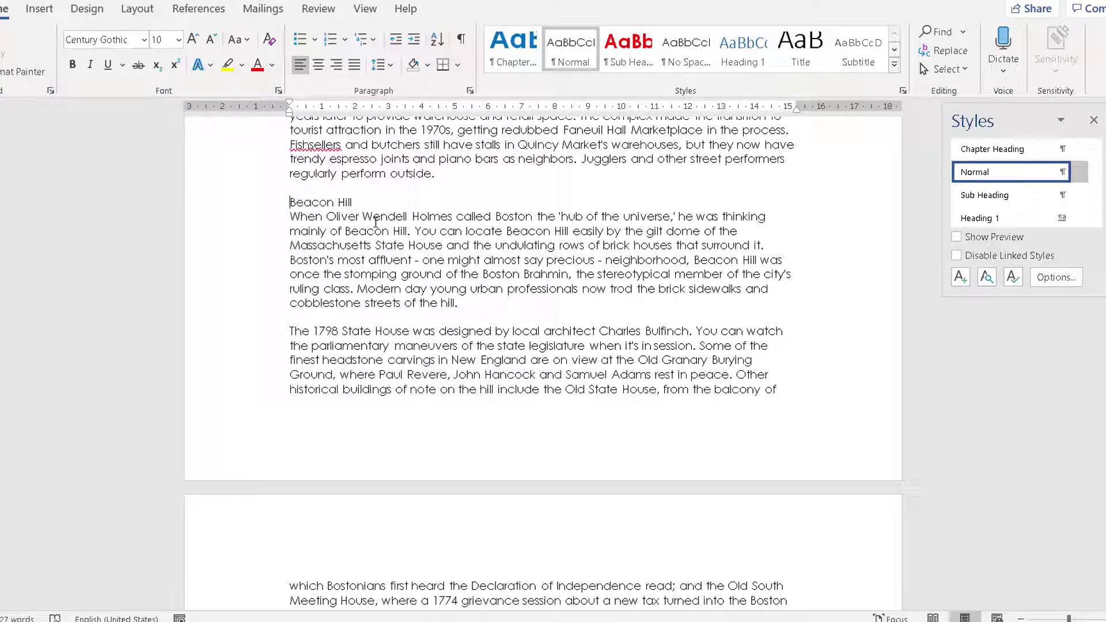
pyautogui.hotkey('ctrl', 'Return')
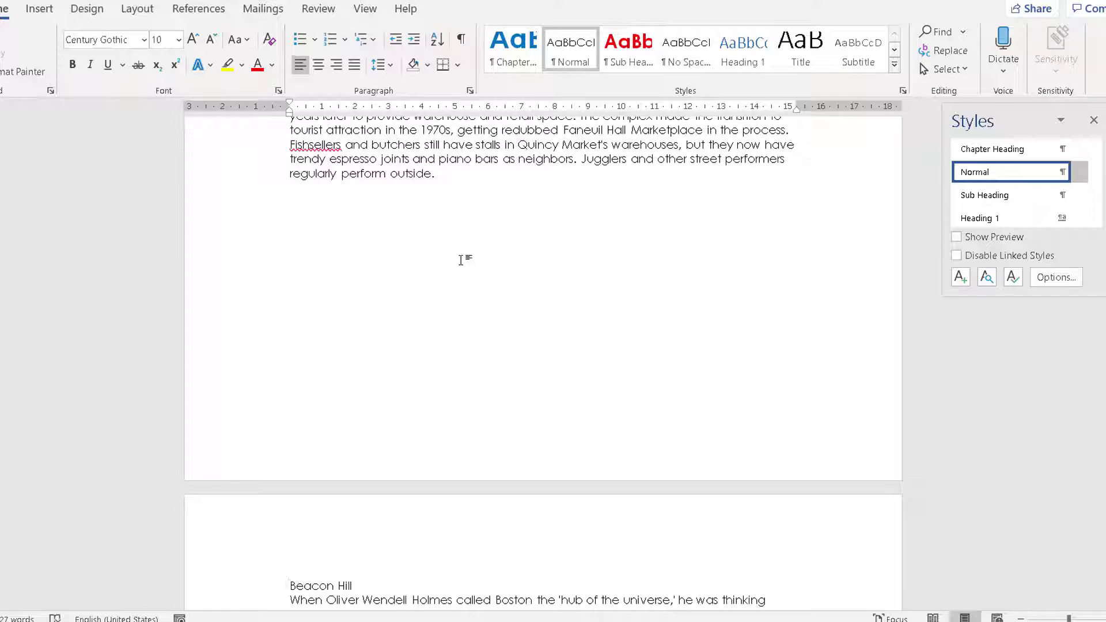
pyautogui.scroll(-3, 369, 501)
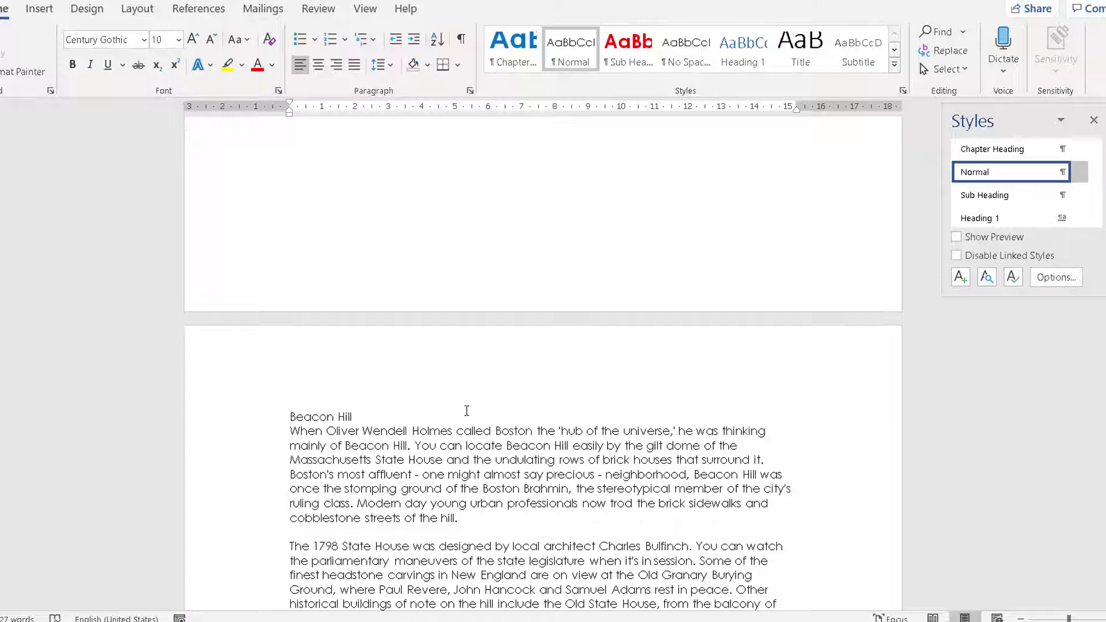
# - Format the Concord and Salem passages, including their titles, as two columns
pyautogui.scroll(-9, 467, 409)
pyautogui.scroll(-10, 473, 395)
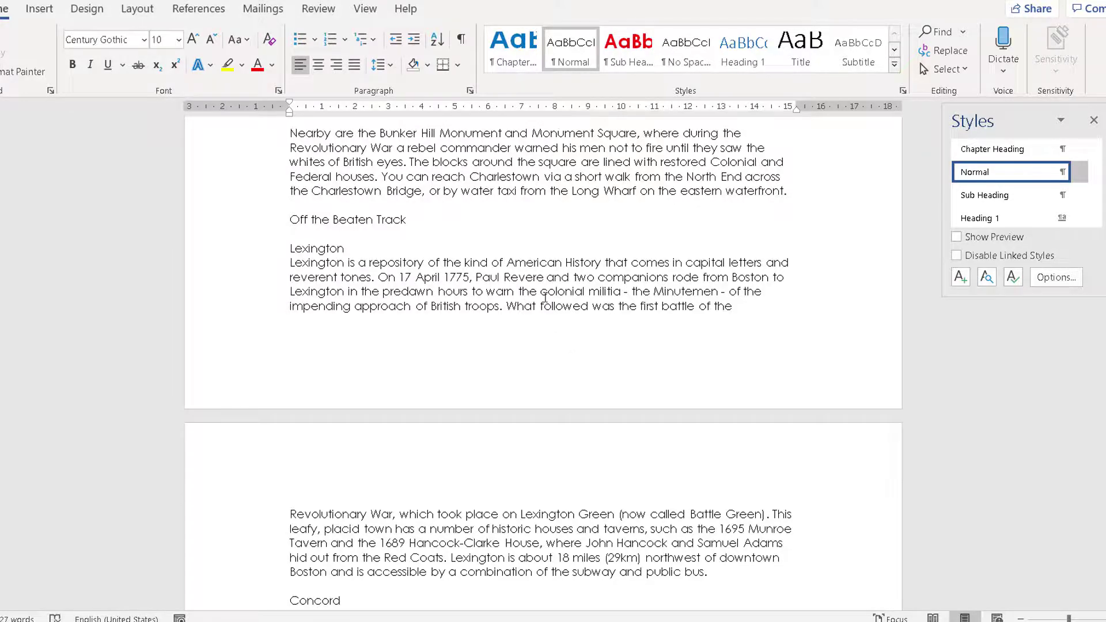
pyautogui.scroll(-5, 545, 298)
pyautogui.scroll(-3, 545, 297)
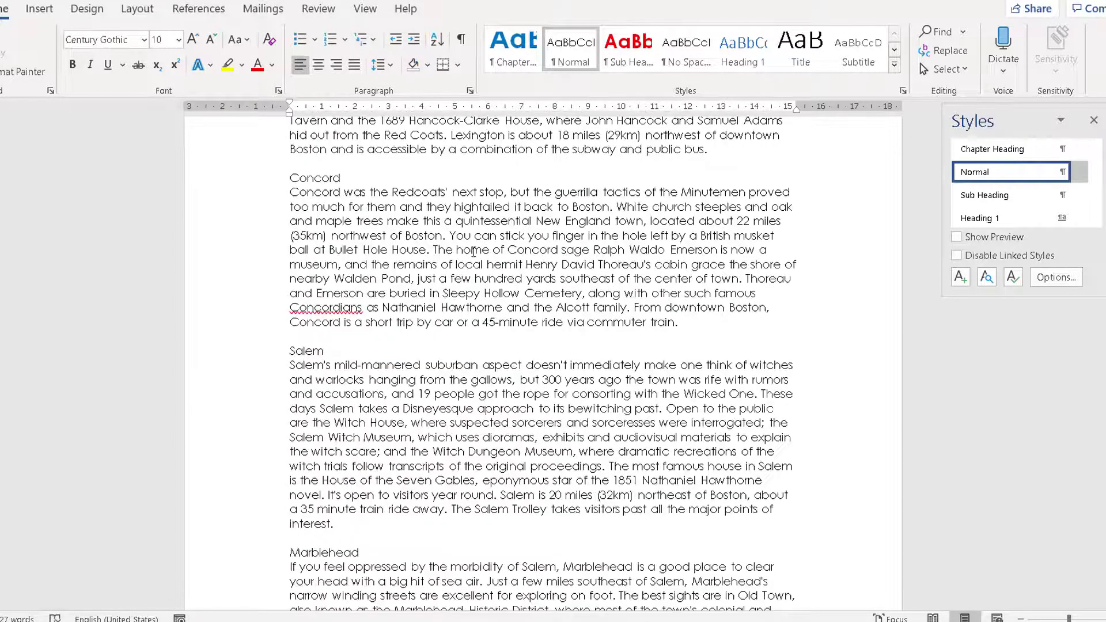
pyautogui.moveTo(289, 177); pyautogui.dragTo(467, 534)
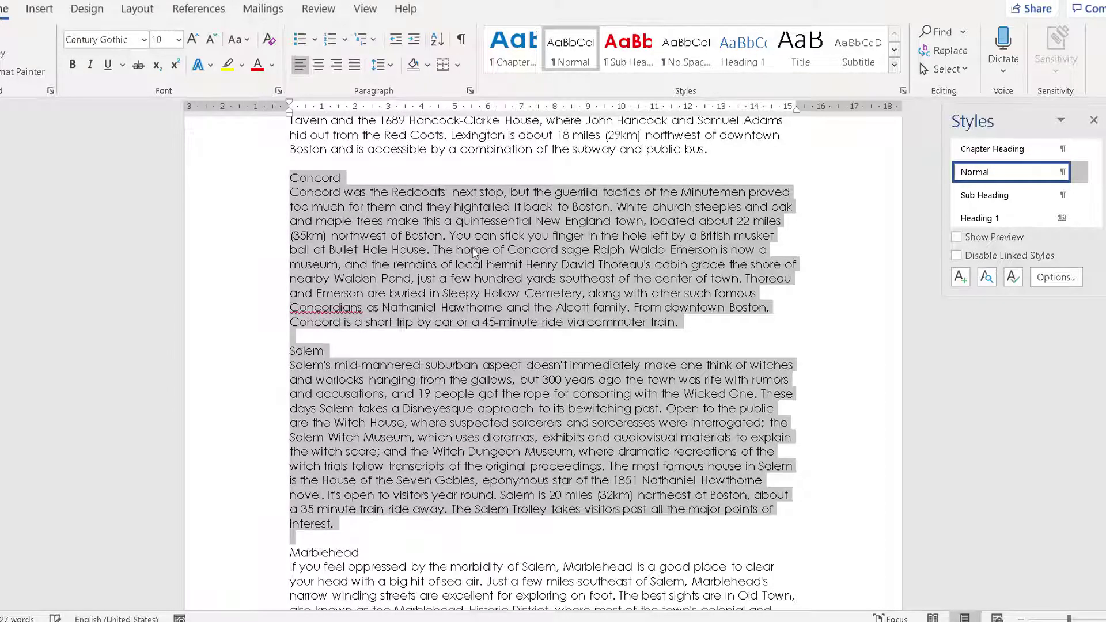
pyautogui.click(139, 10)
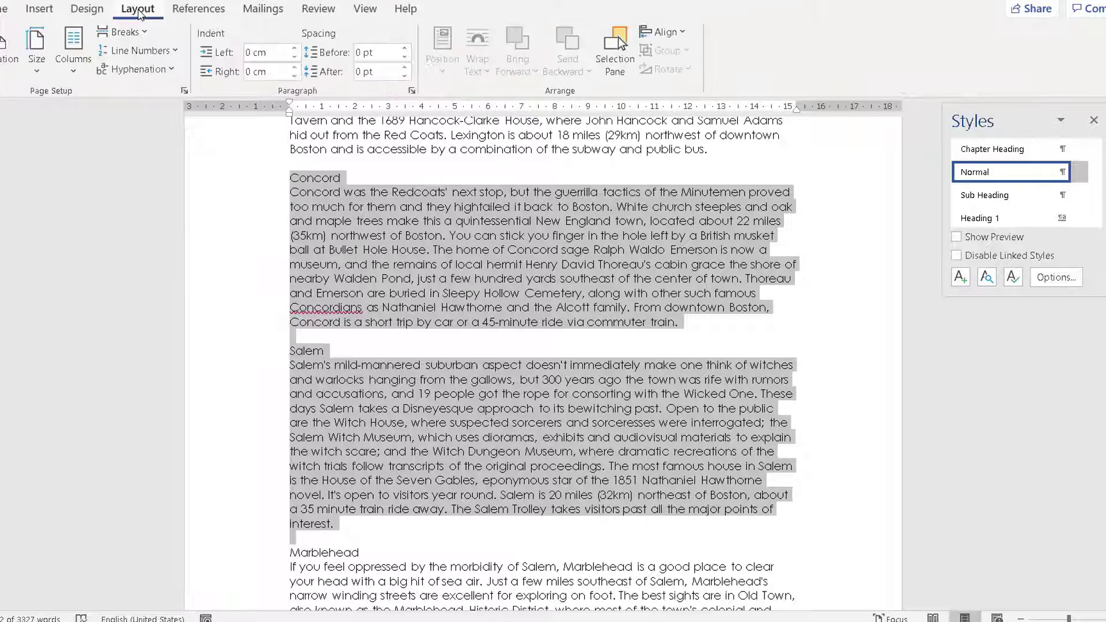
pyautogui.click(74, 50)
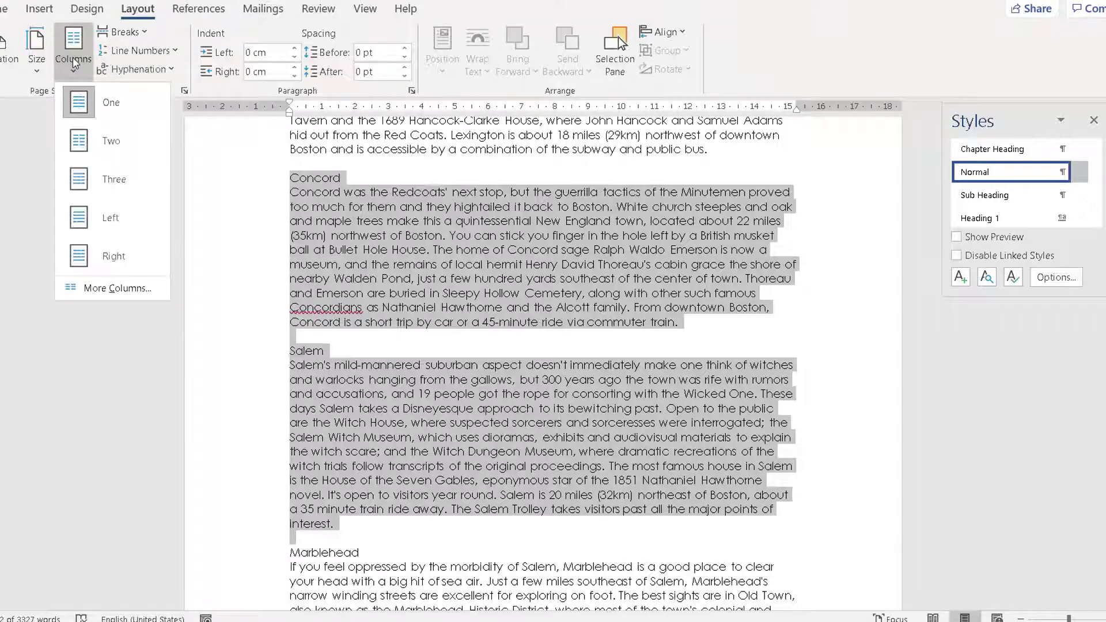
pyautogui.click(79, 145)
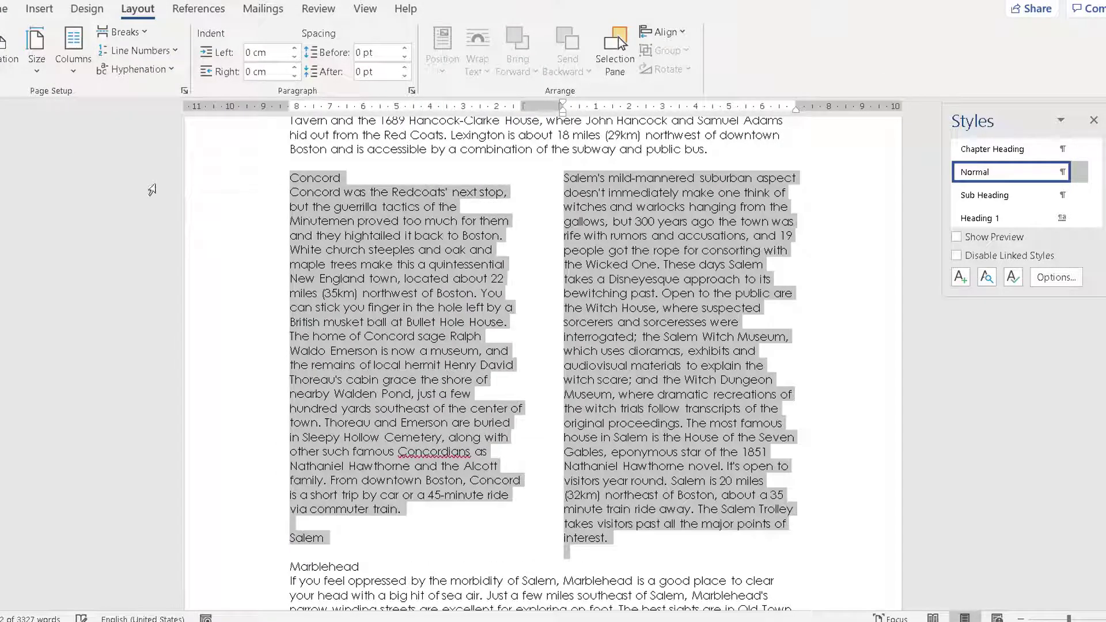
pyautogui.click(672, 250)
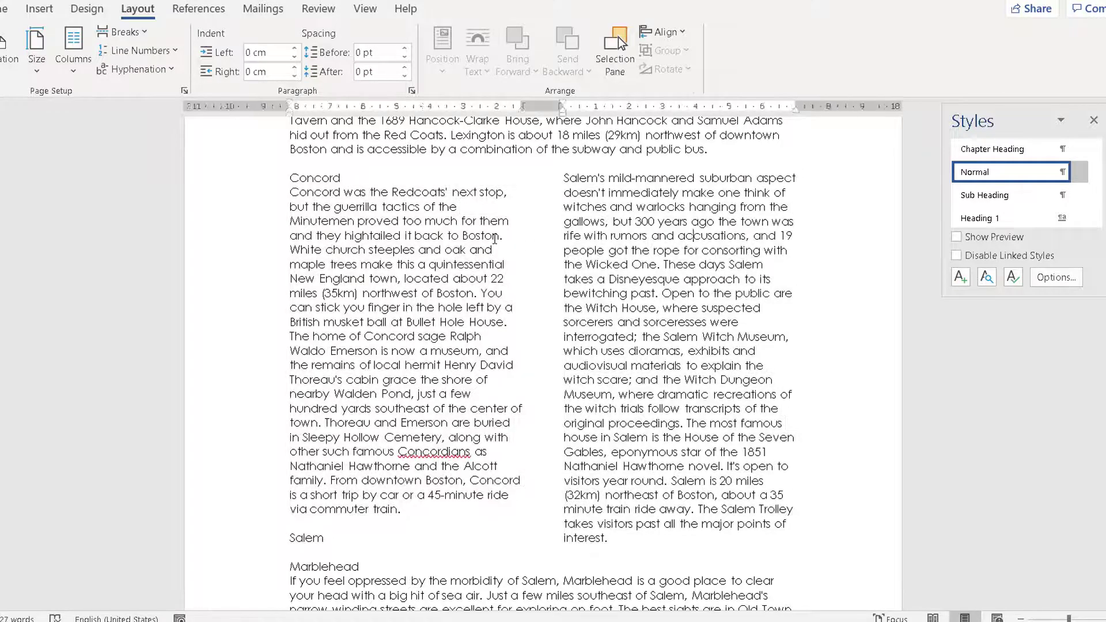
pyautogui.click(405, 242)
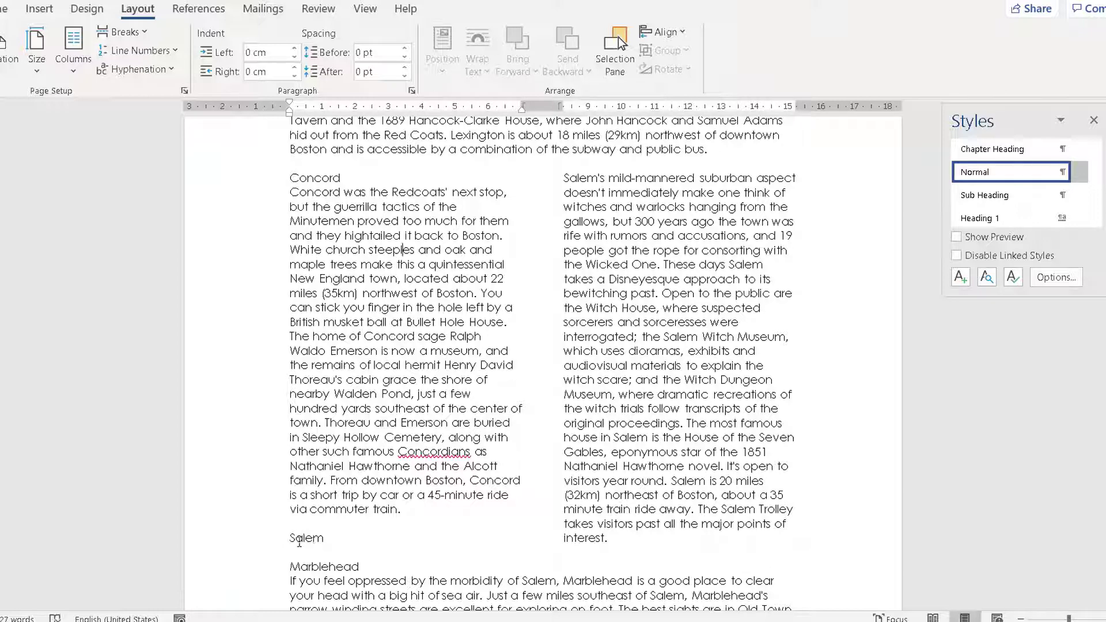
# - Insert a column break directly before the Salem title so that it begins the second column
pyautogui.click(299, 539)
pyautogui.doubleClick(333, 539)
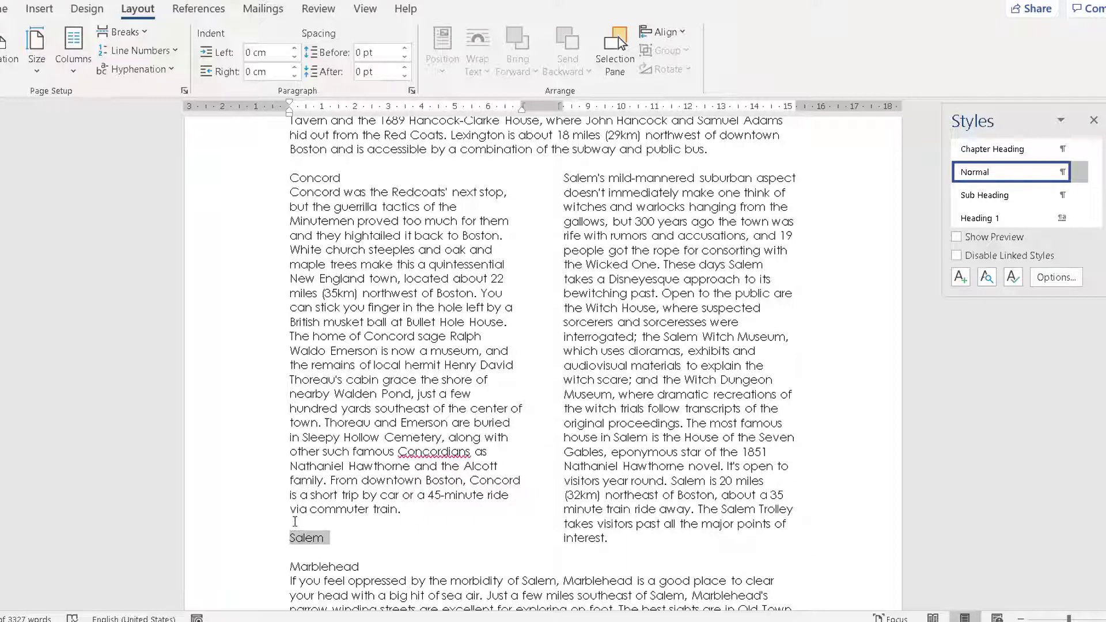
pyautogui.click(294, 523)
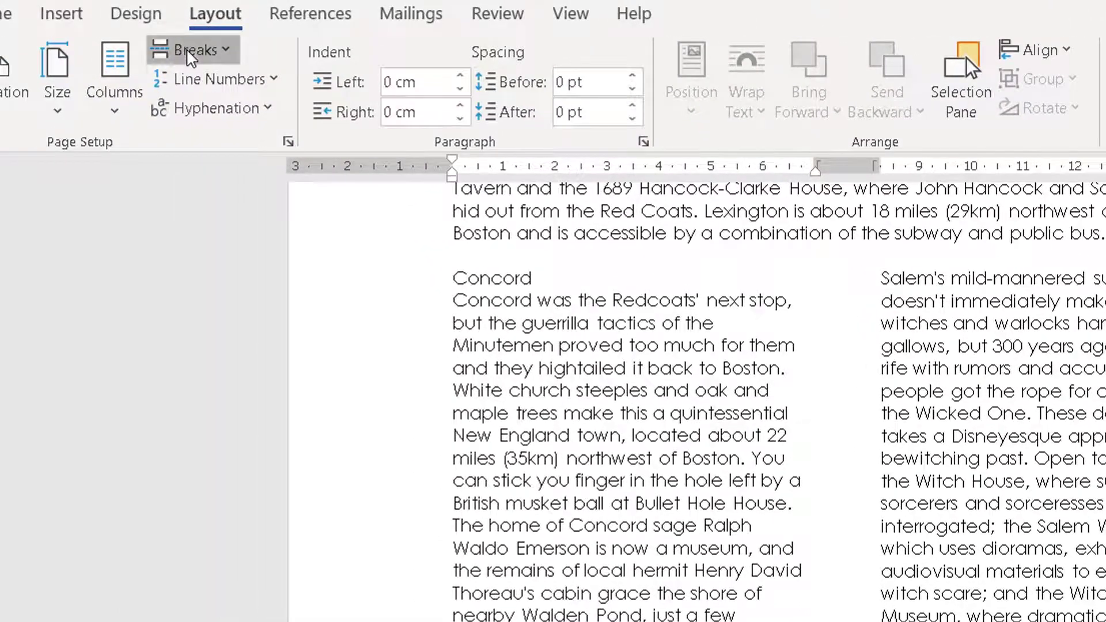
pyautogui.click(154, 42)
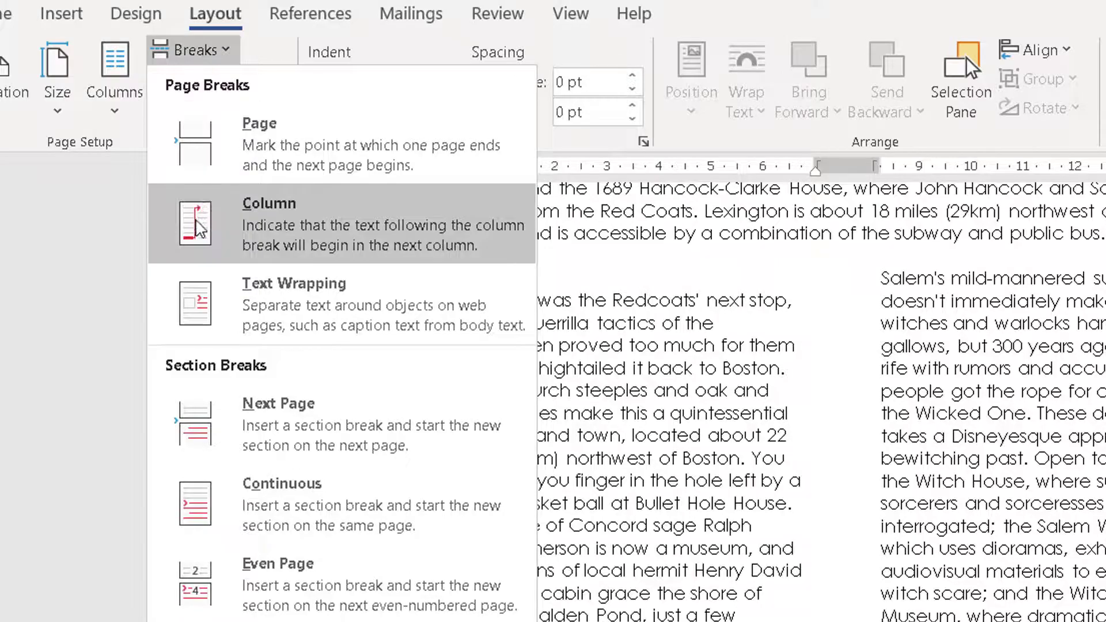
pyautogui.click(266, 228)
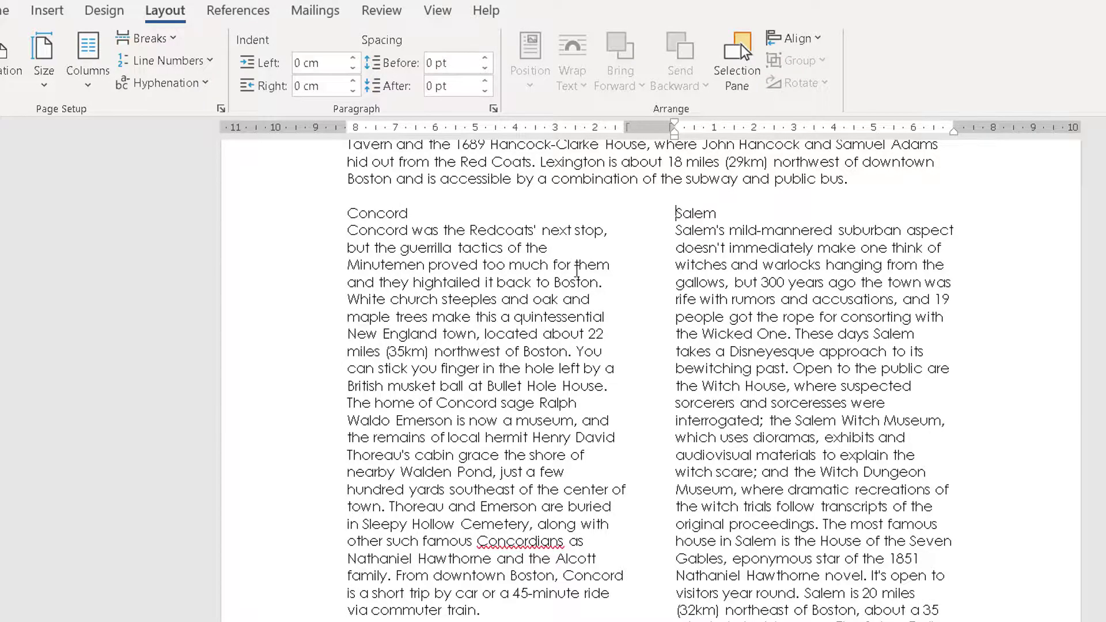
# - Look through the pages following the Salem passage to locate the History page in the whole-page layout
pyautogui.scroll(-8, 573, 265)
pyautogui.scroll(-3, 577, 270)
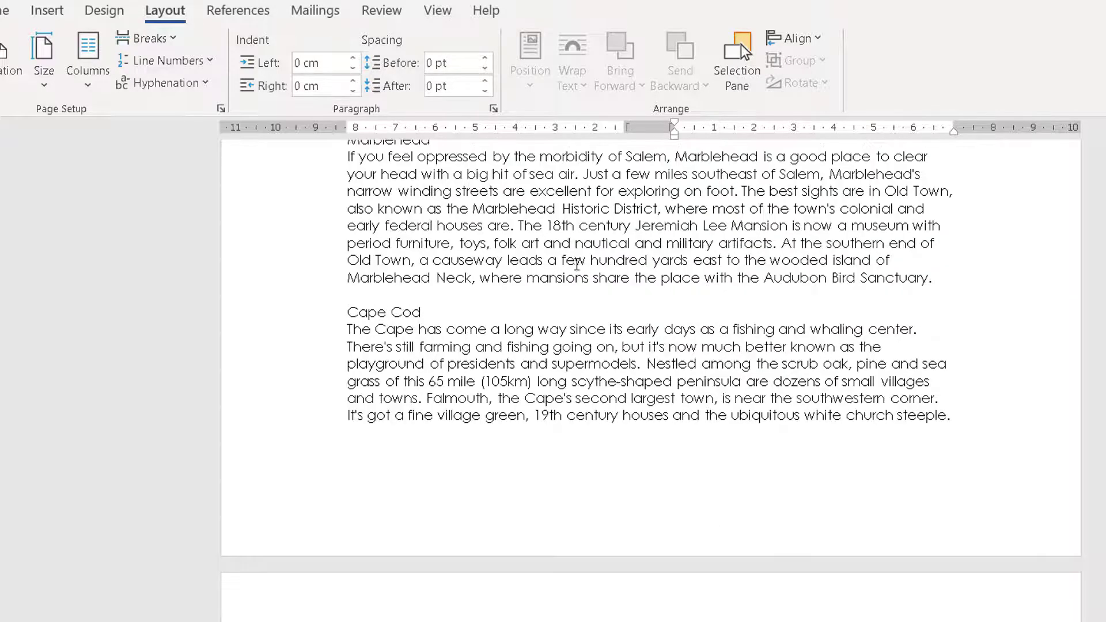
pyautogui.scroll(-6, 577, 271)
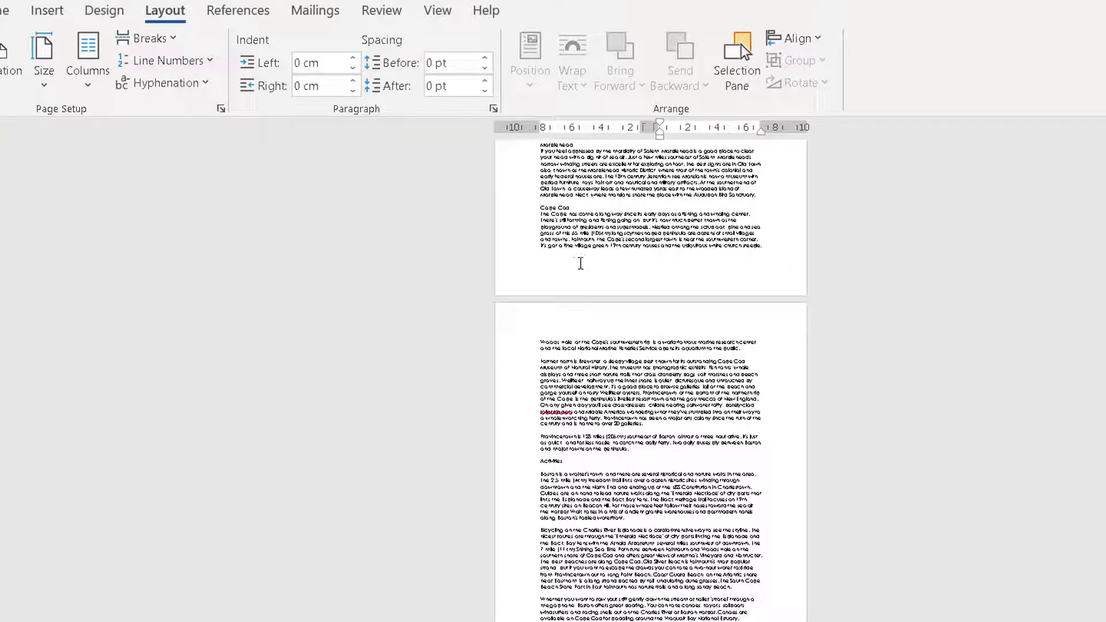
pyautogui.scroll(-4, 686, 286)
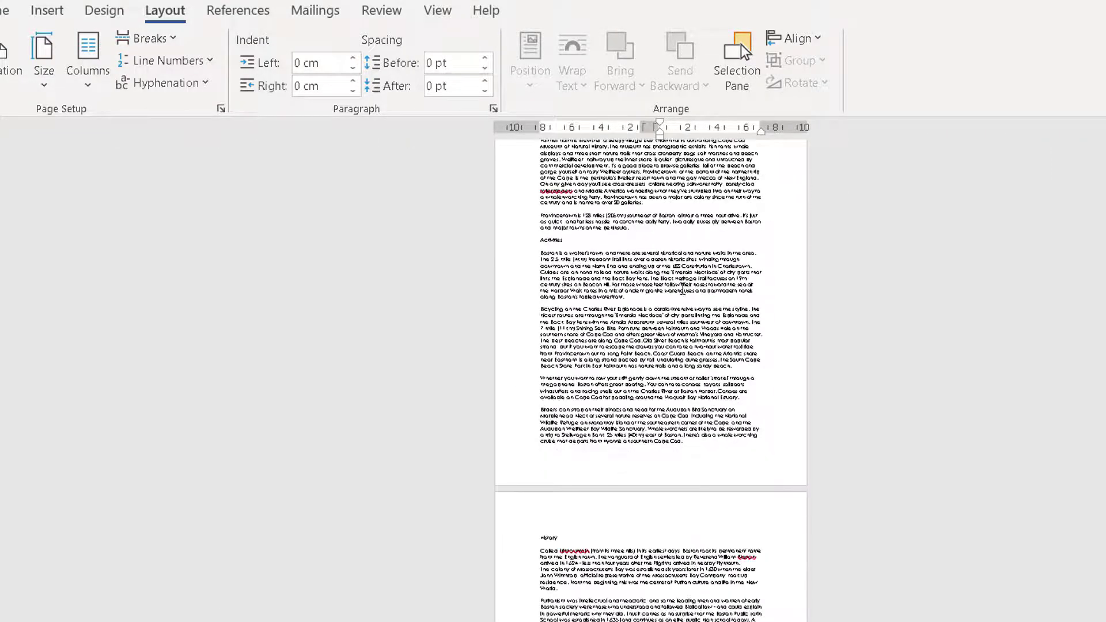
pyautogui.scroll(-7, 684, 290)
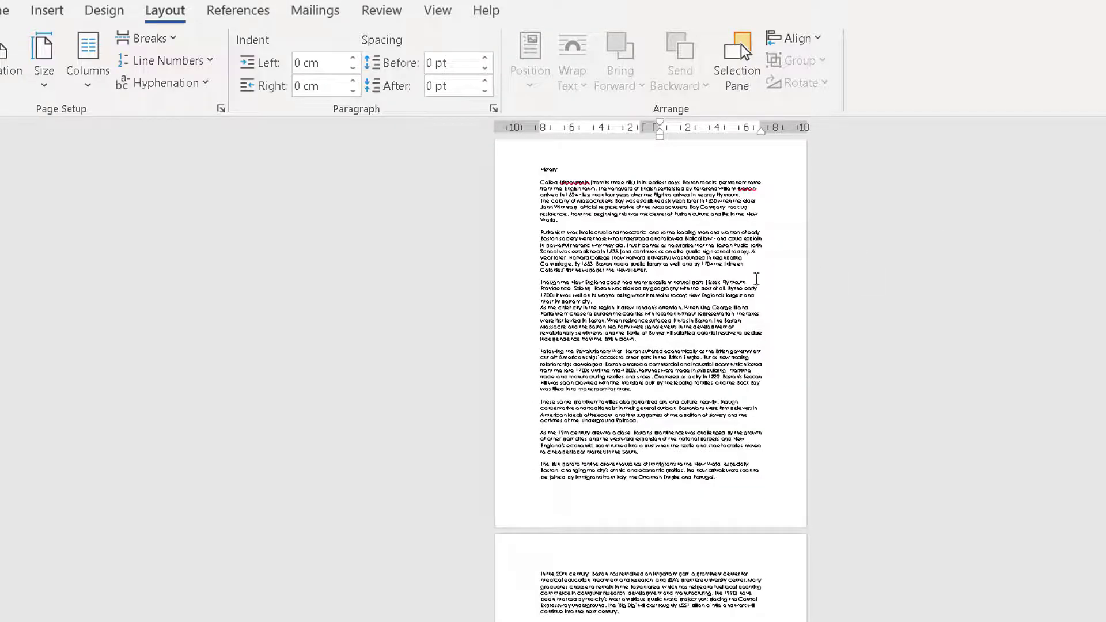
pyautogui.scroll(-4, 756, 282)
pyautogui.scroll(8, 757, 282)
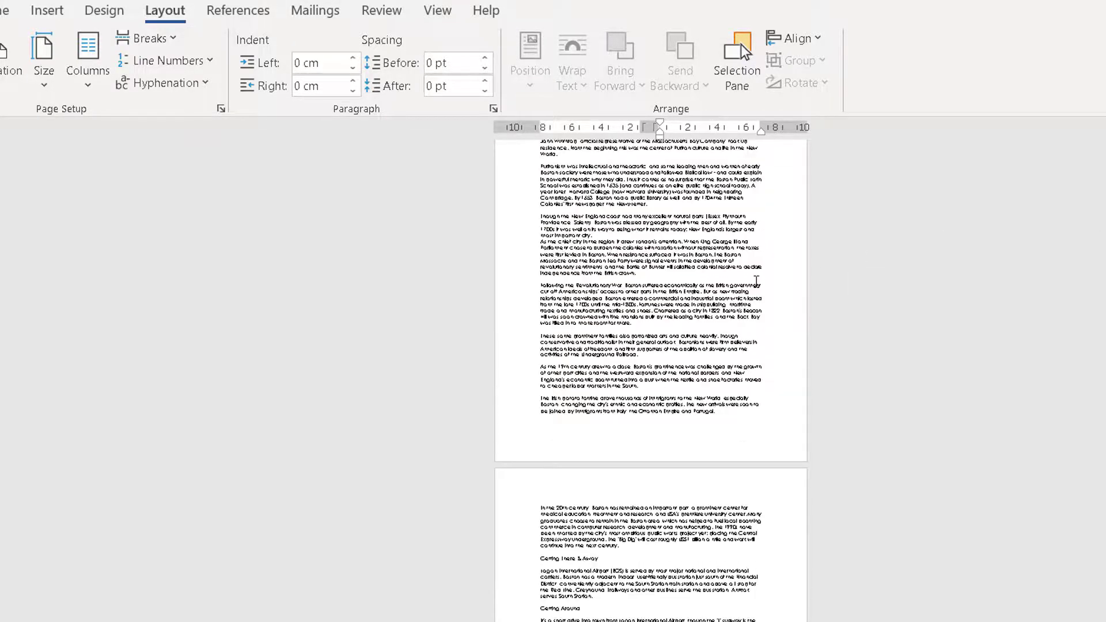
pyautogui.scroll(-2, 750, 303)
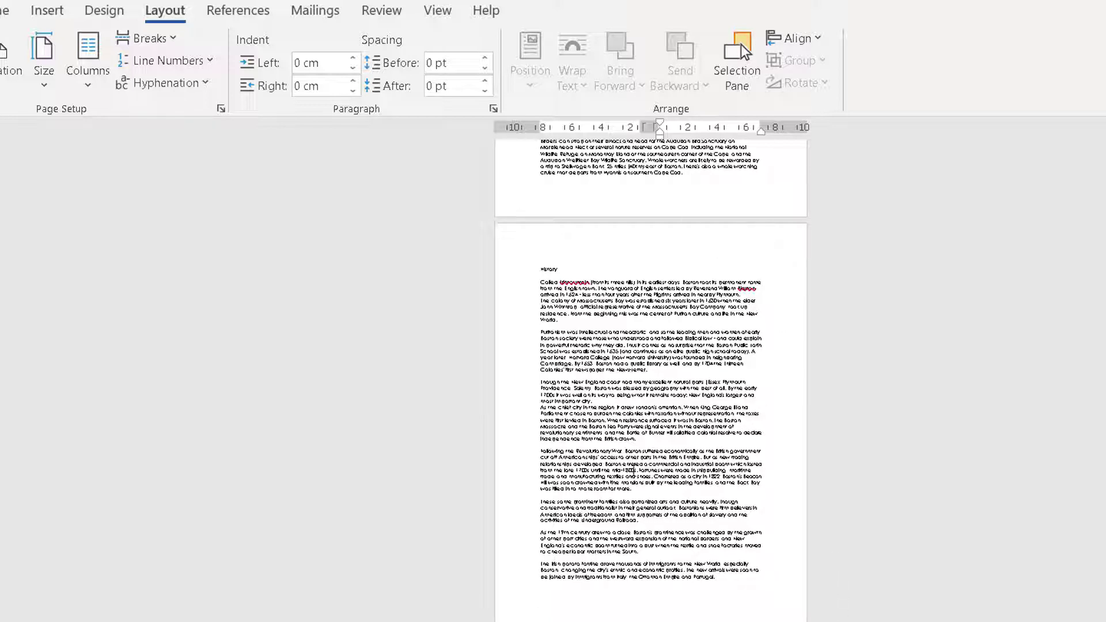
# - Try to turn the History page to landscape orientation by applying it to this section, and check which pages are affected
pyautogui.click(699, 399)
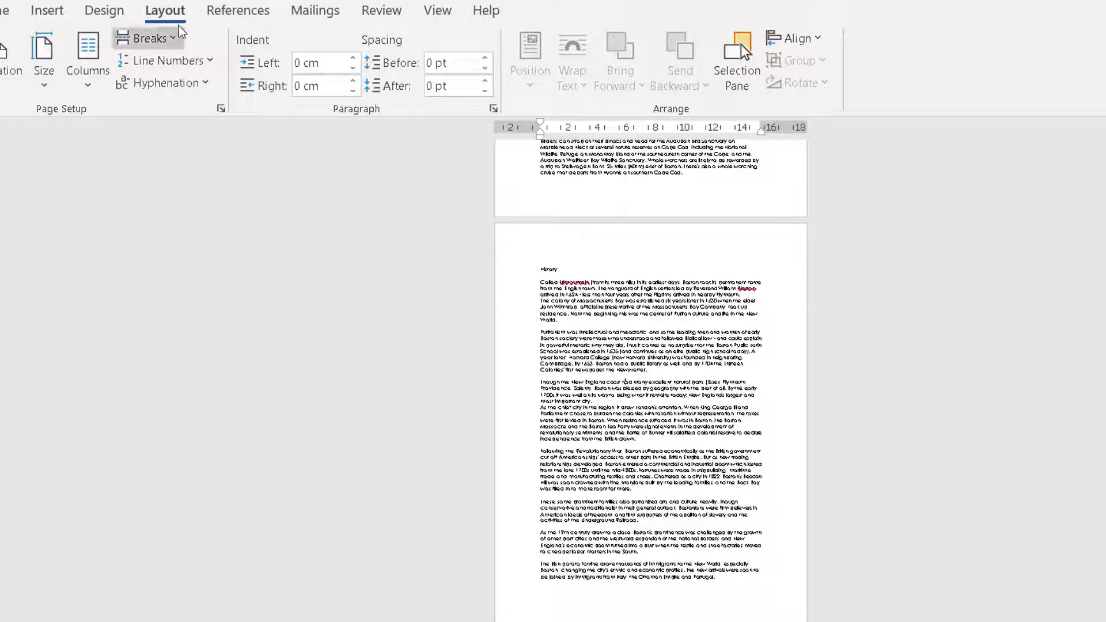
pyautogui.click(221, 110)
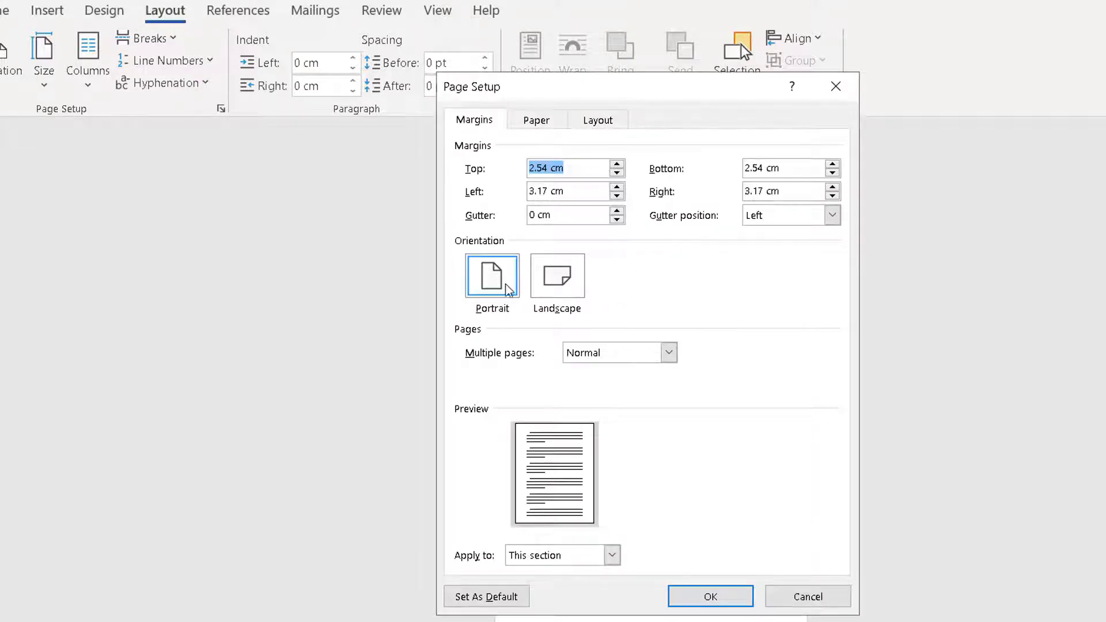
pyautogui.click(556, 275)
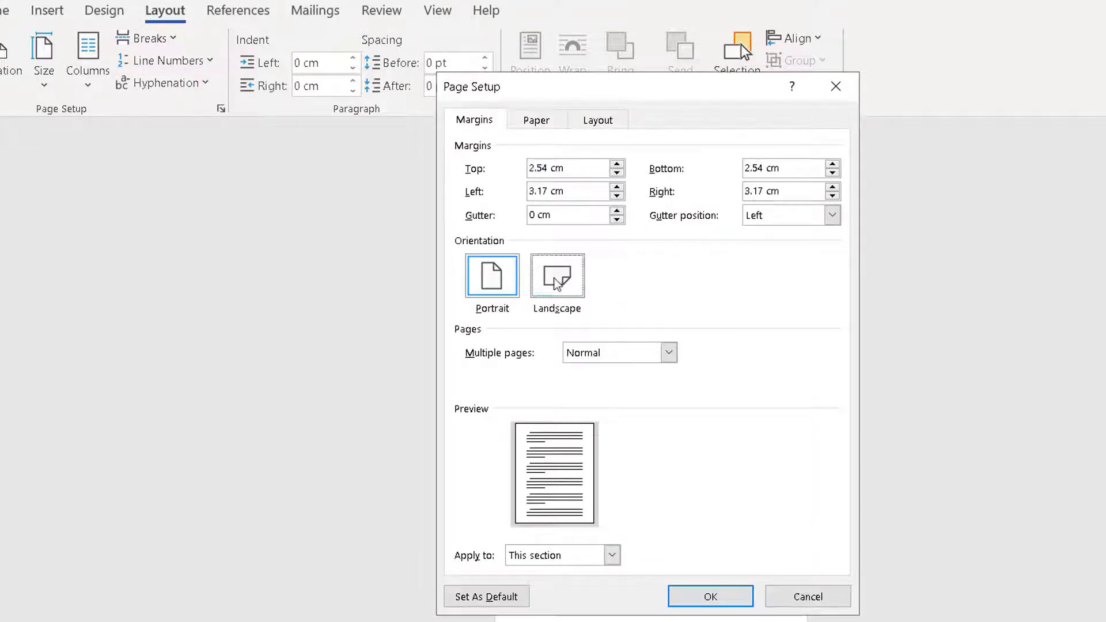
pyautogui.click(584, 556)
pyautogui.click(555, 610)
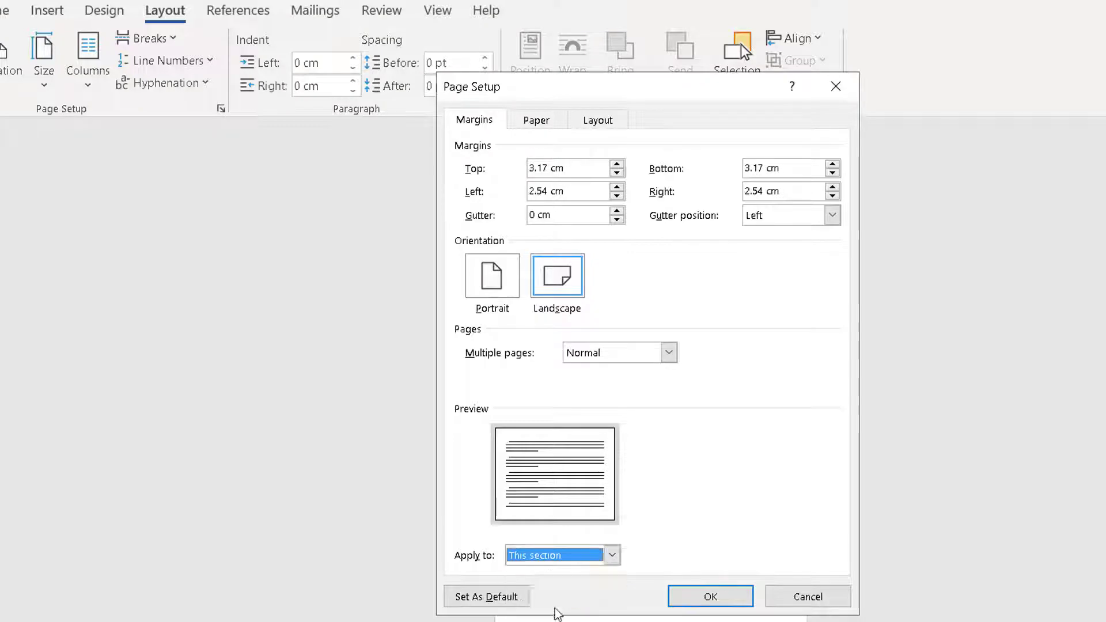
pyautogui.click(697, 597)
pyautogui.scroll(-6, 761, 529)
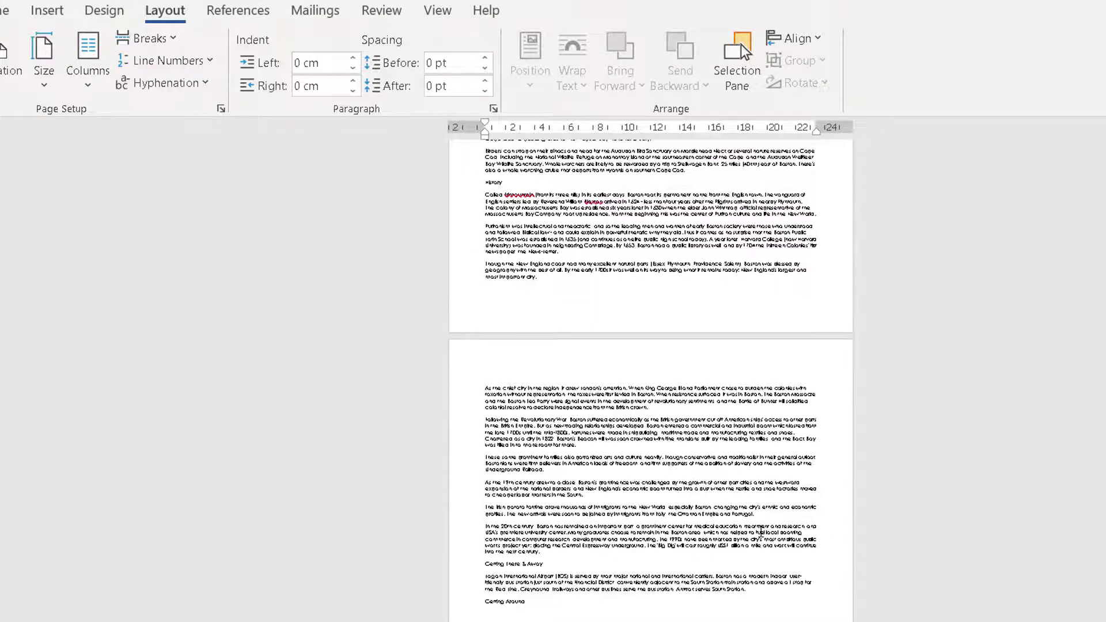
pyautogui.scroll(7, 761, 530)
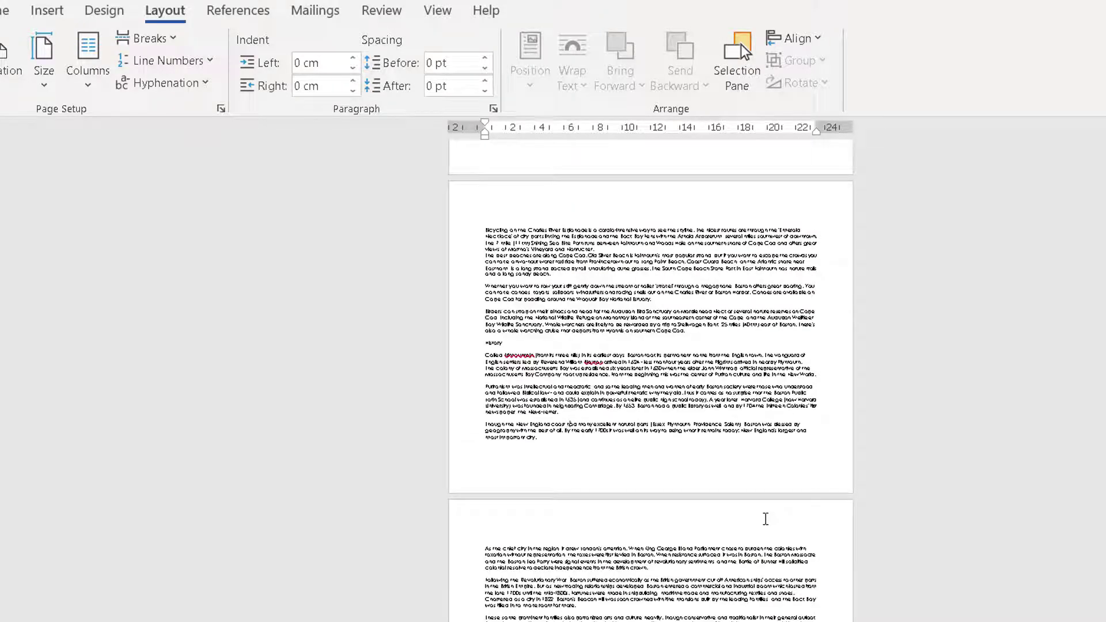
pyautogui.scroll(-3, 661, 383)
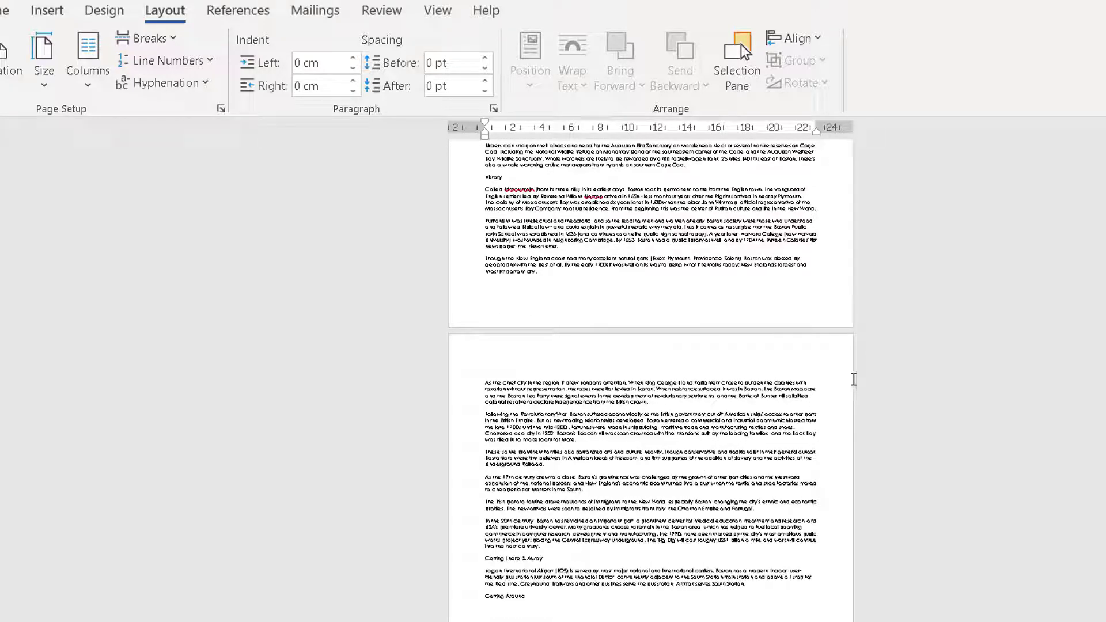
# - Undo the landscape orientation change and select all the text on the History page
pyautogui.hotkey('ctrl', 'z')
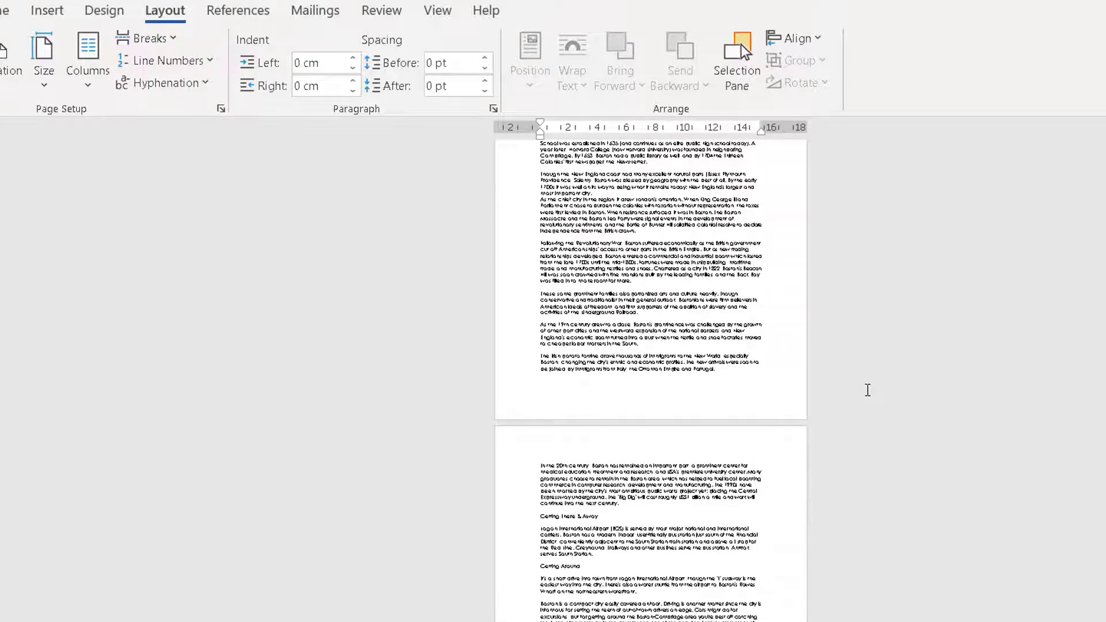
pyautogui.scroll(4, 853, 390)
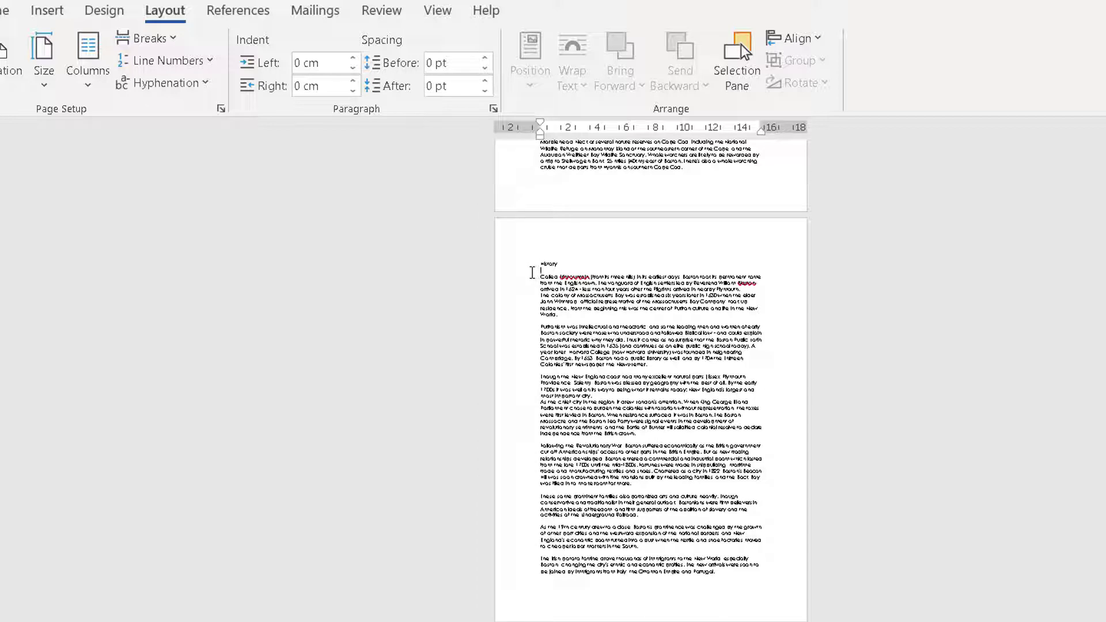
pyautogui.moveTo(519, 268); pyautogui.dragTo(505, 585)
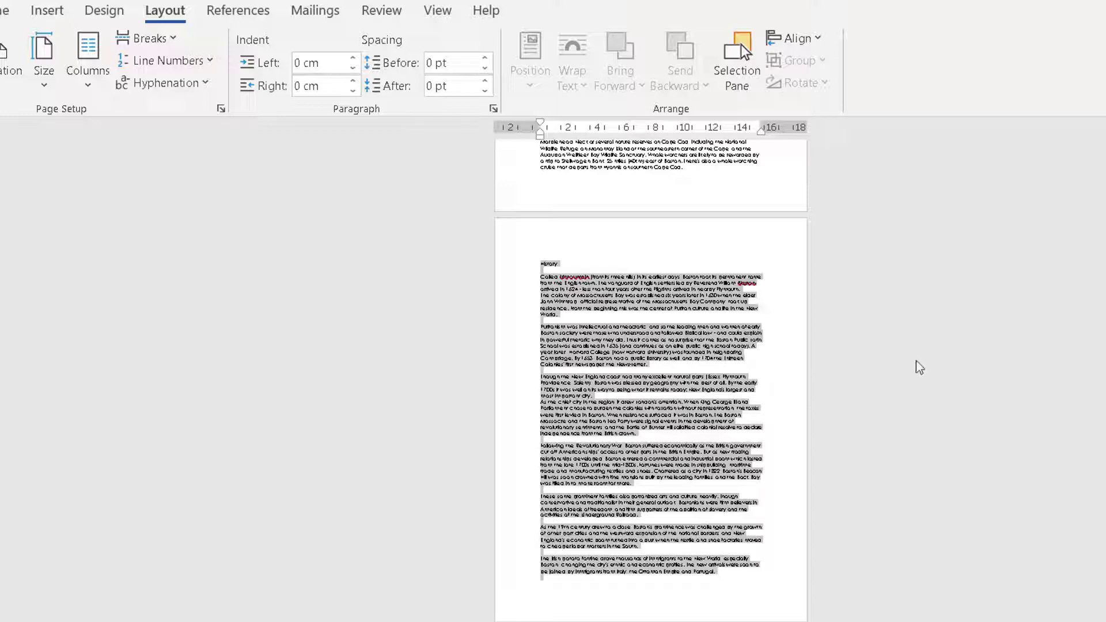
pyautogui.scroll(2, 918, 367)
pyautogui.scroll(5, 919, 366)
pyautogui.scroll(-10, 921, 368)
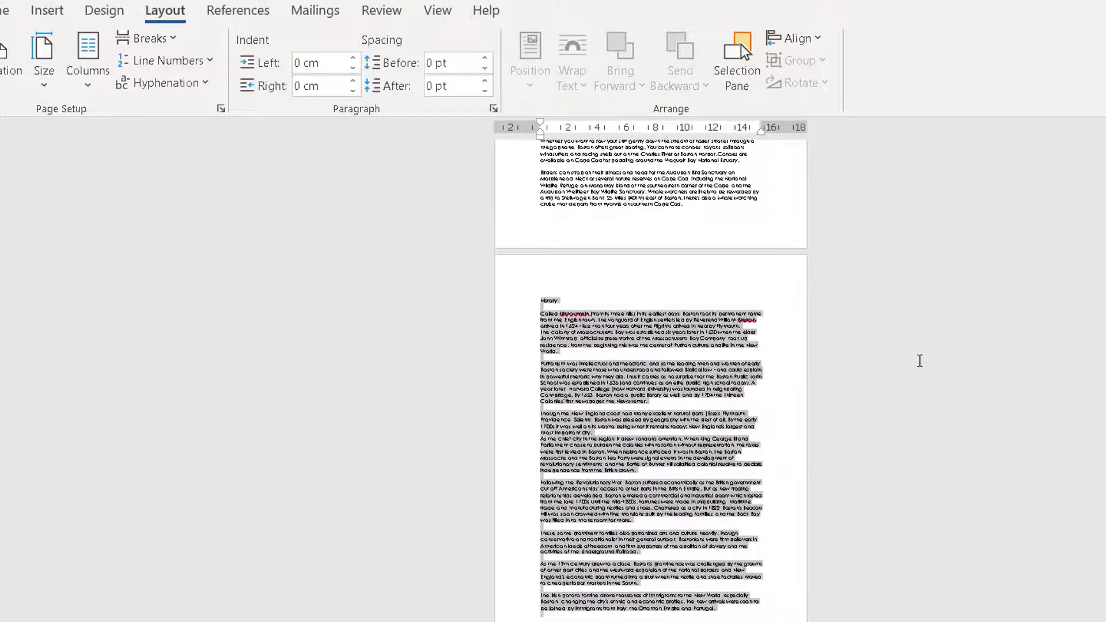
pyautogui.scroll(4, 923, 368)
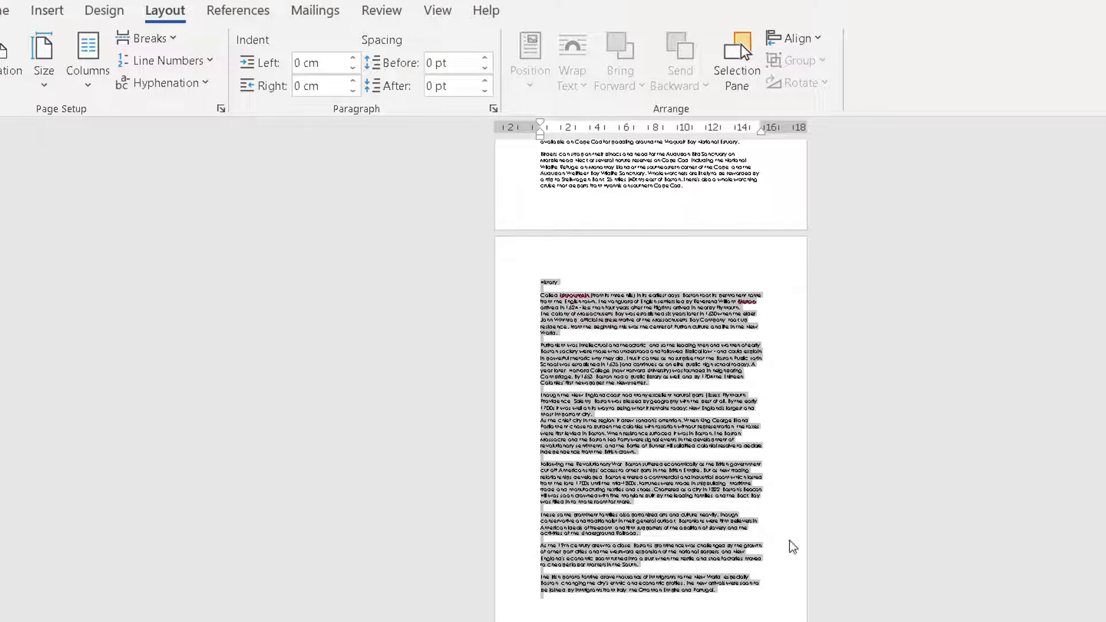
# - Insert a Next Page section break directly before the History heading
pyautogui.click(574, 296)
pyautogui.scroll(6, 574, 300)
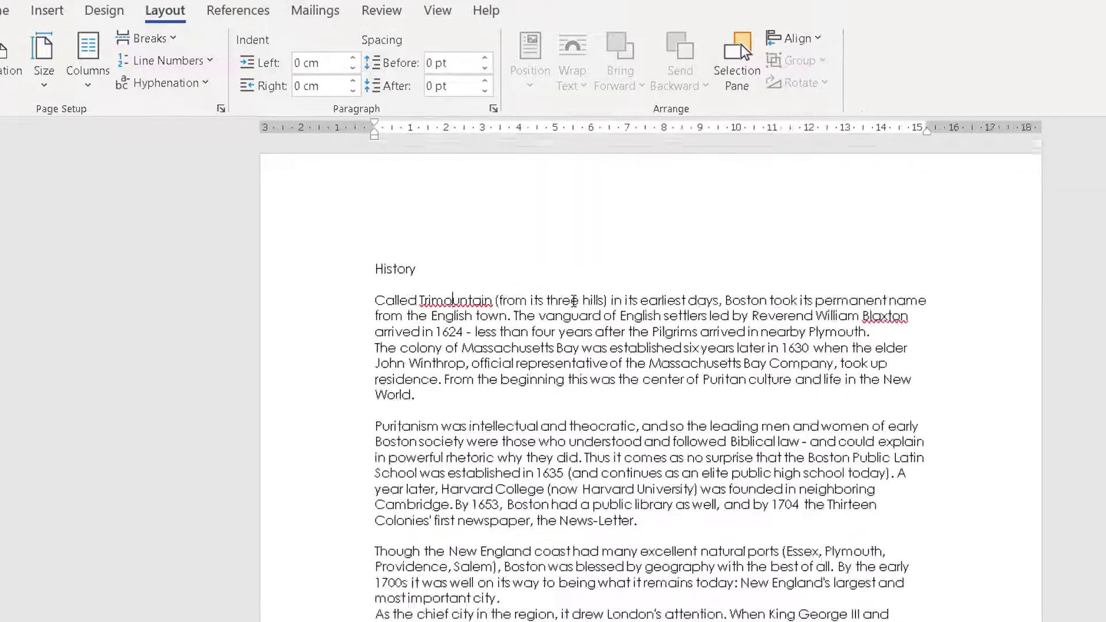
pyautogui.scroll(1, 574, 300)
pyautogui.scroll(4, 605, 317)
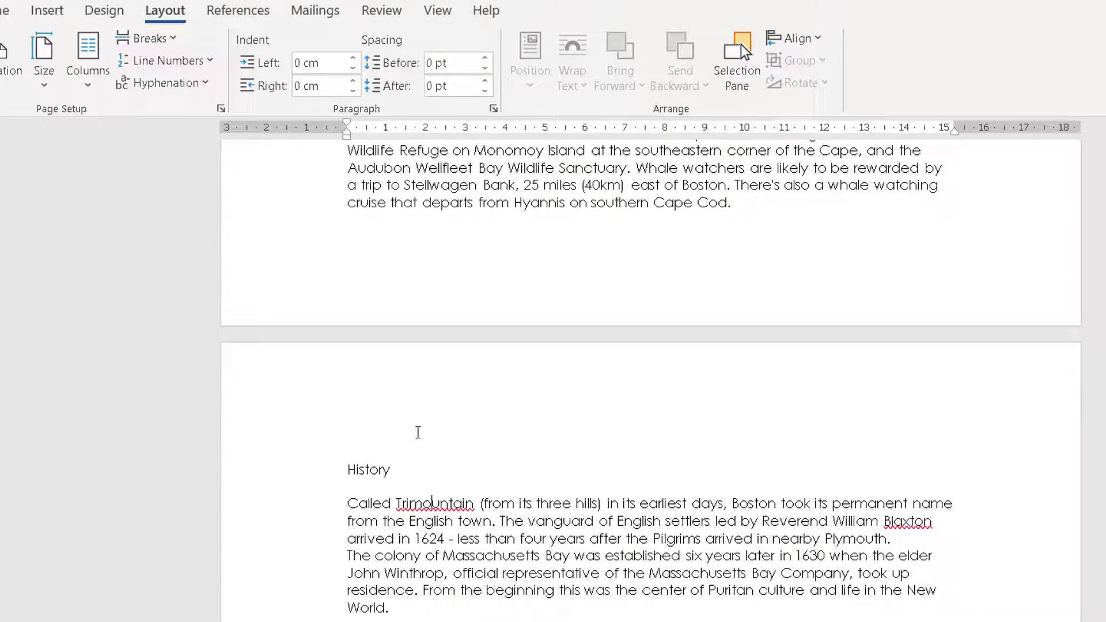
pyautogui.click(349, 469)
pyautogui.click(169, 41)
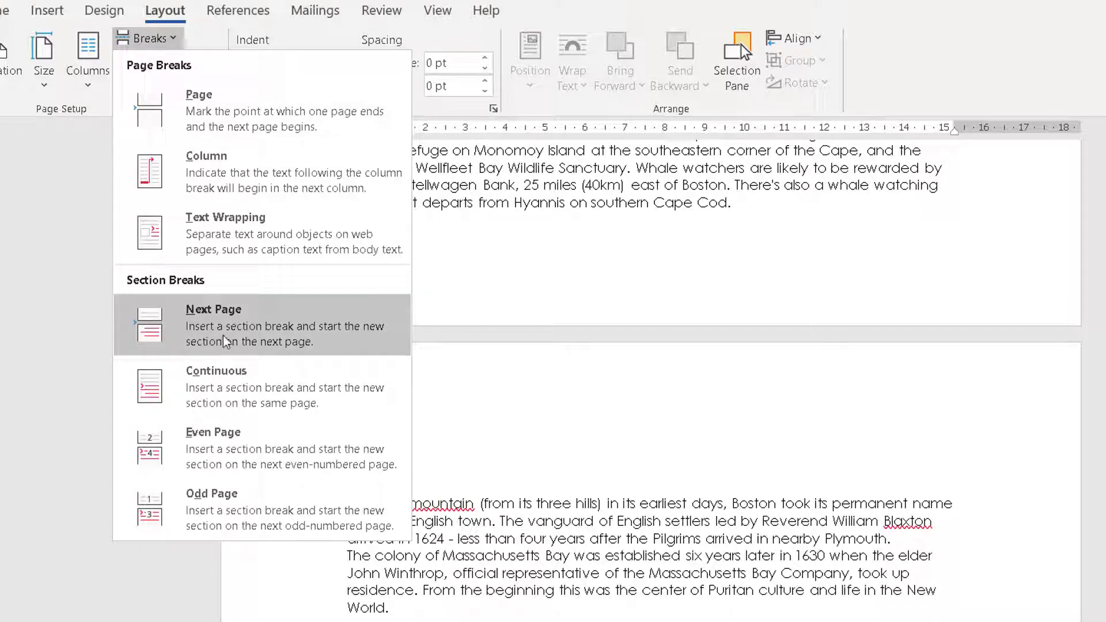
pyautogui.click(258, 325)
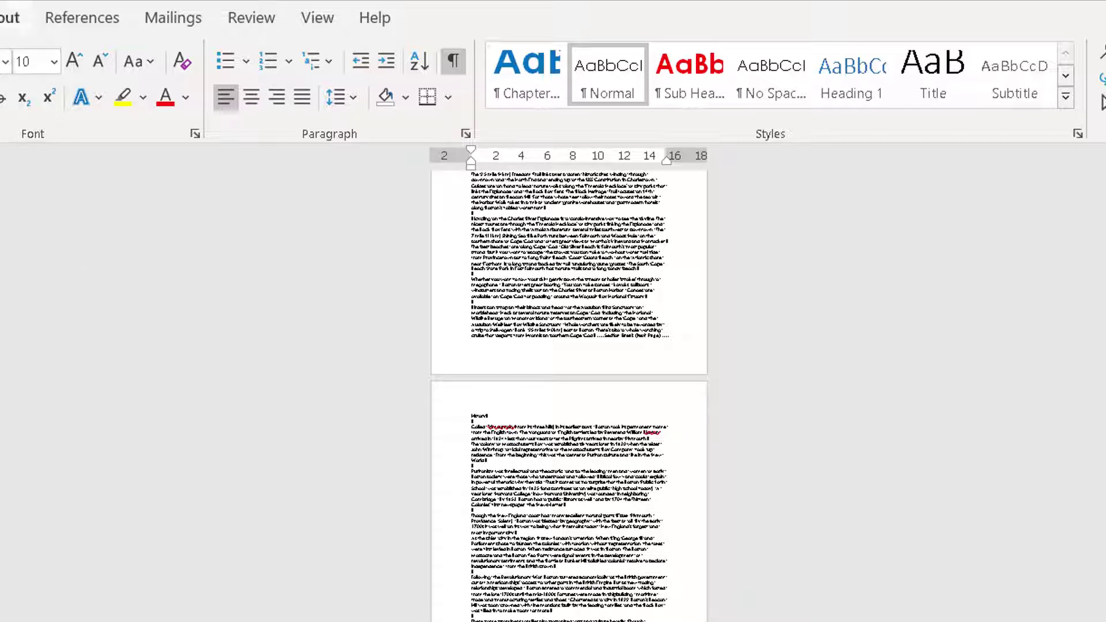
# - Set the section that starts at the History heading to landscape orientation
pyautogui.click(10, 18)
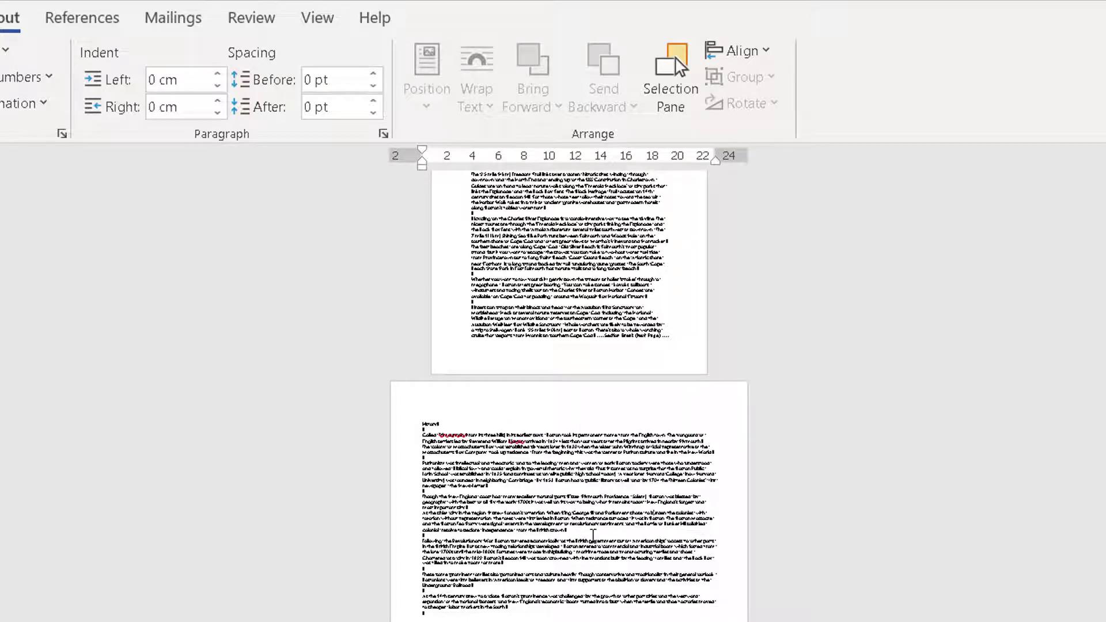
pyautogui.scroll(4, 597, 601)
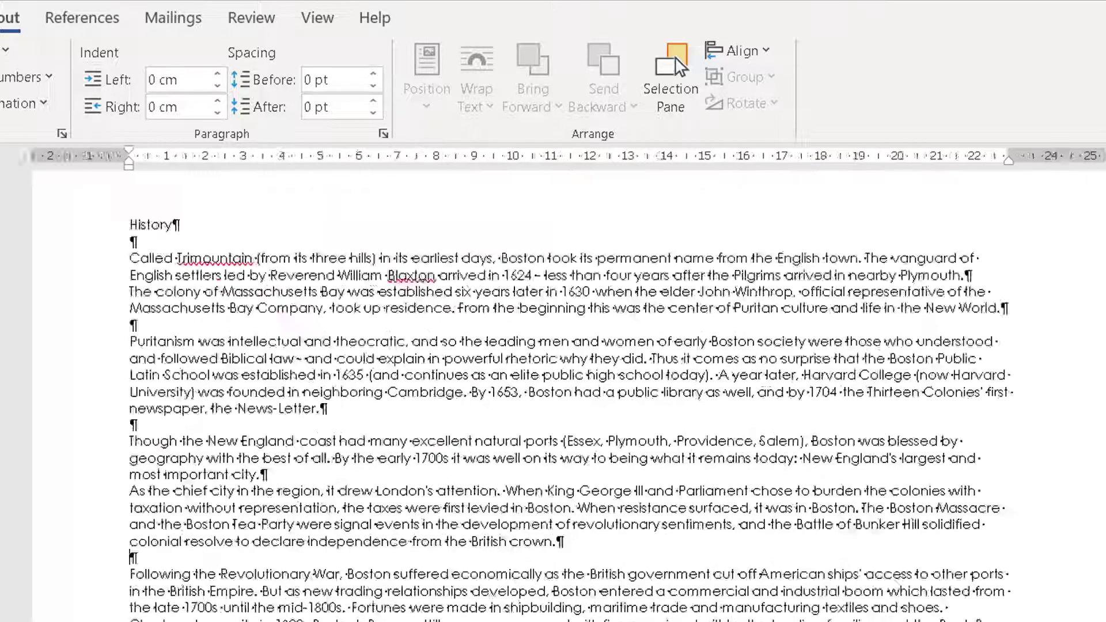